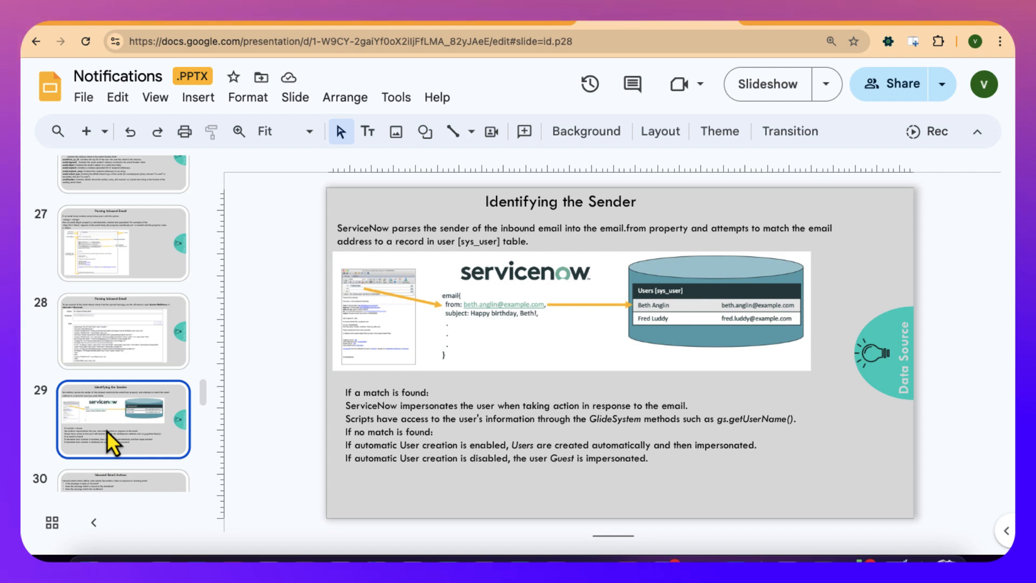
# - Display slide 30, Inbound Email Actions, in the Notifications presentation
pyautogui.scroll(-2, 107, 431)
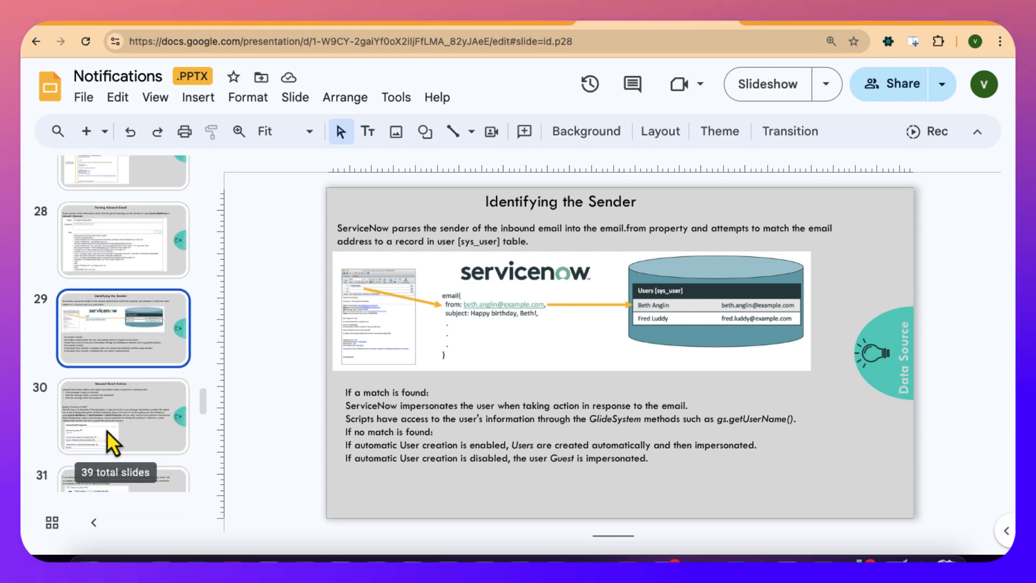
pyautogui.click(107, 430)
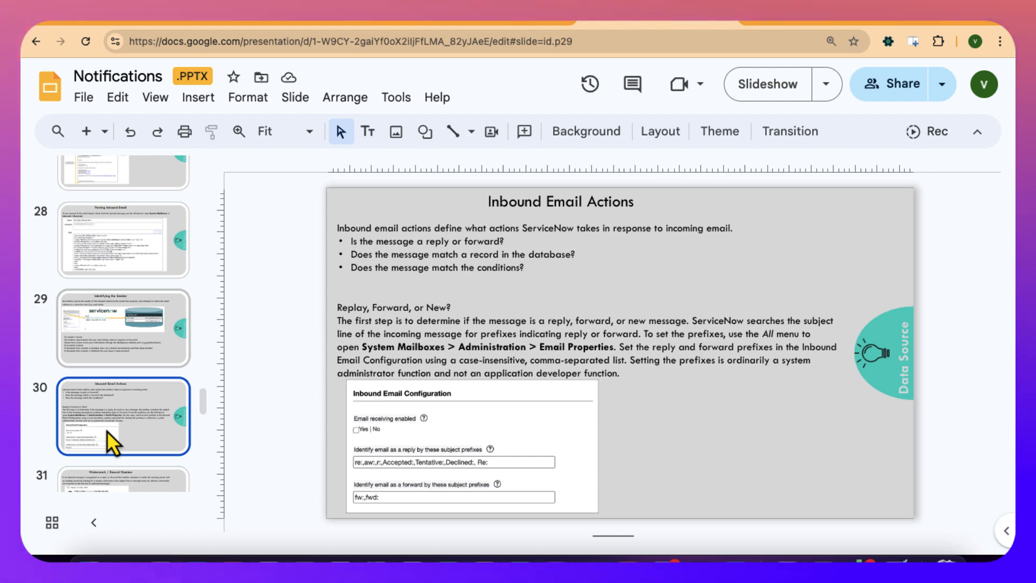
# - Switch to ServiceNow, open Email Properties from System Mailboxes administration, and review the outbound and inbound email configuration
pyautogui.click(300, 22)
pyautogui.click(169, 75)
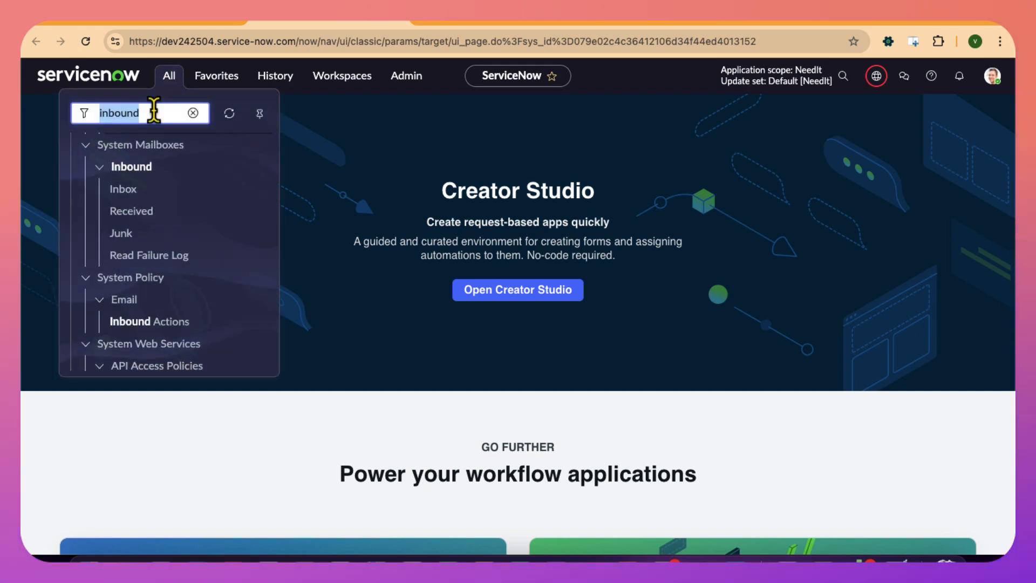
pyautogui.write('meial')
pyautogui.press('BackSpace')
pyautogui.press('BackSpace')
pyautogui.press('BackSpace')
pyautogui.press('BackSpace')
pyautogui.press('BackSpace')
pyautogui.write('email proper')
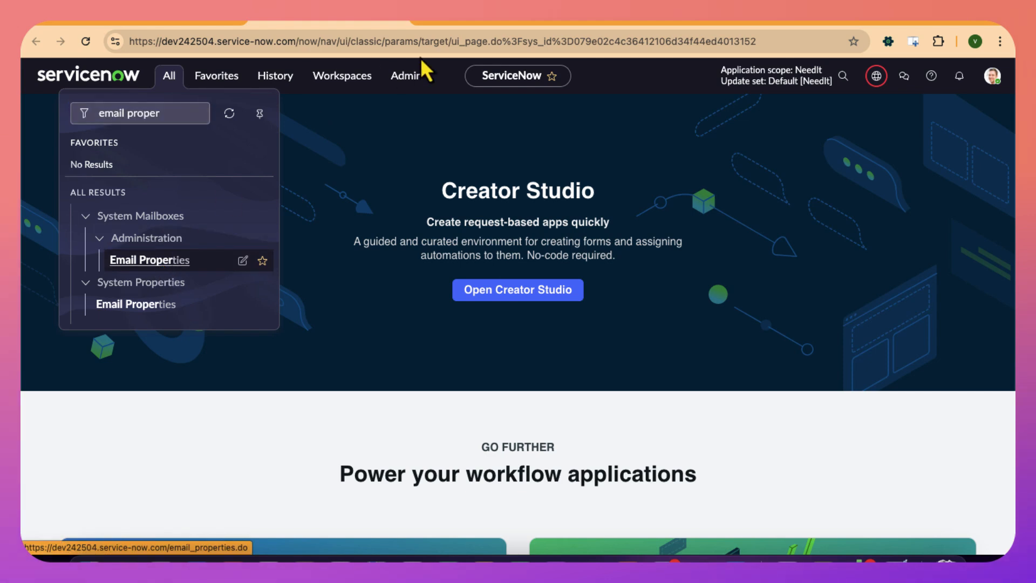
pyautogui.click(467, 24)
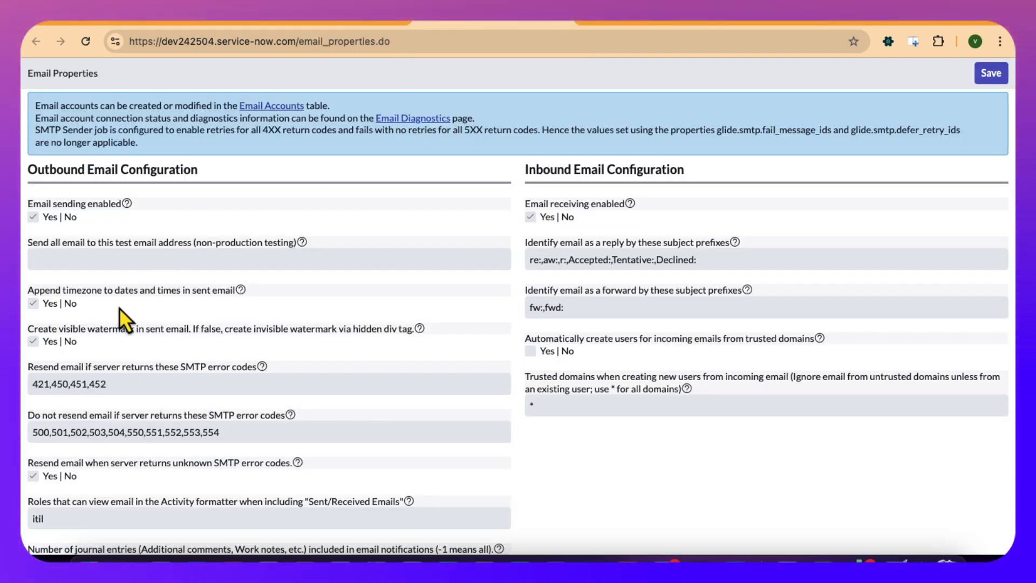
pyautogui.scroll(-2, 118, 308)
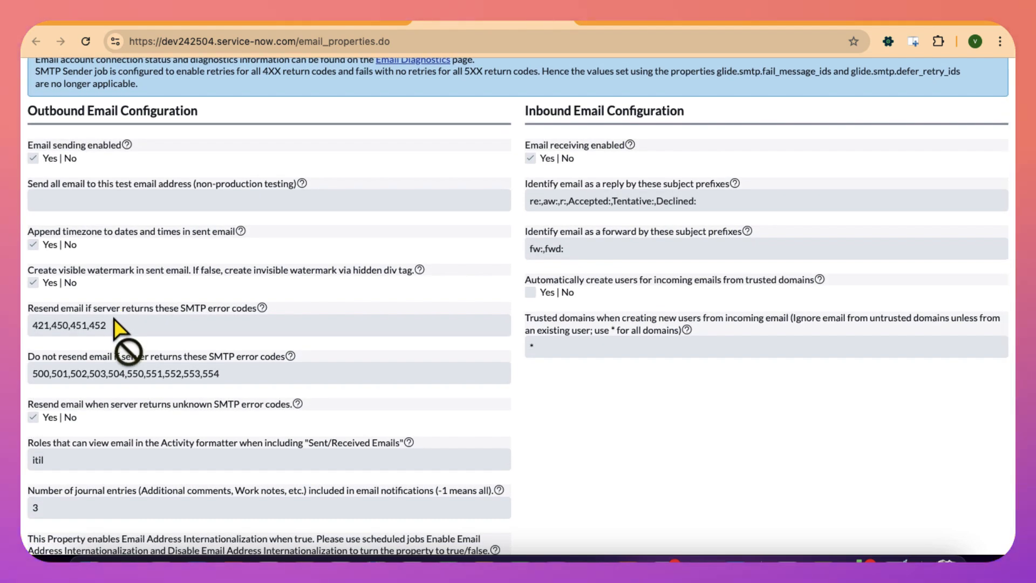
pyautogui.scroll(-2, 112, 316)
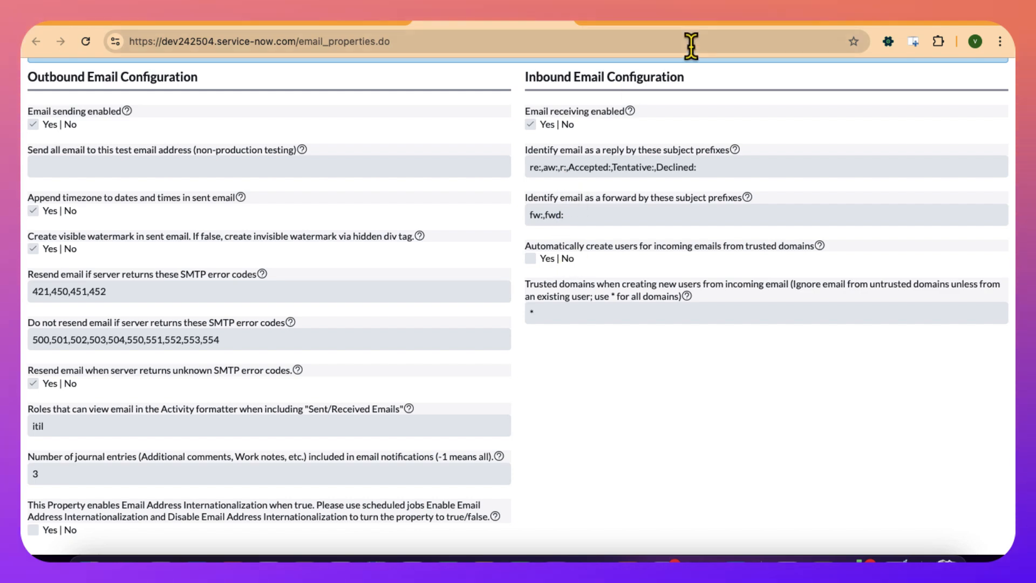
# - Switch back to the Notifications presentation in Google Slides and view both Watermark / Record Number slides, 31 and 32
pyautogui.click(768, 18)
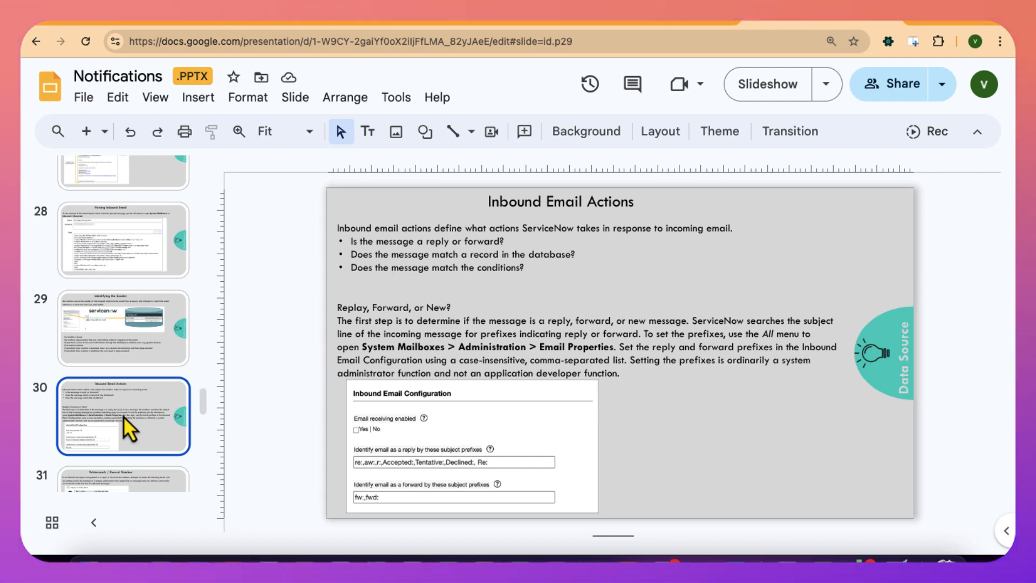
pyautogui.scroll(-1, 123, 414)
pyautogui.click(127, 429)
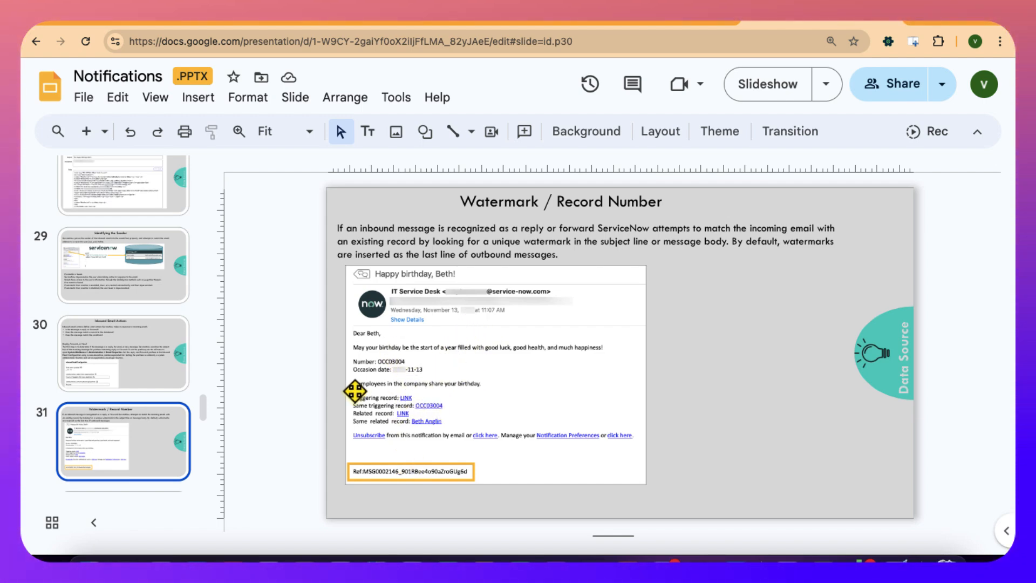
pyautogui.scroll(-2, 144, 439)
pyautogui.click(128, 438)
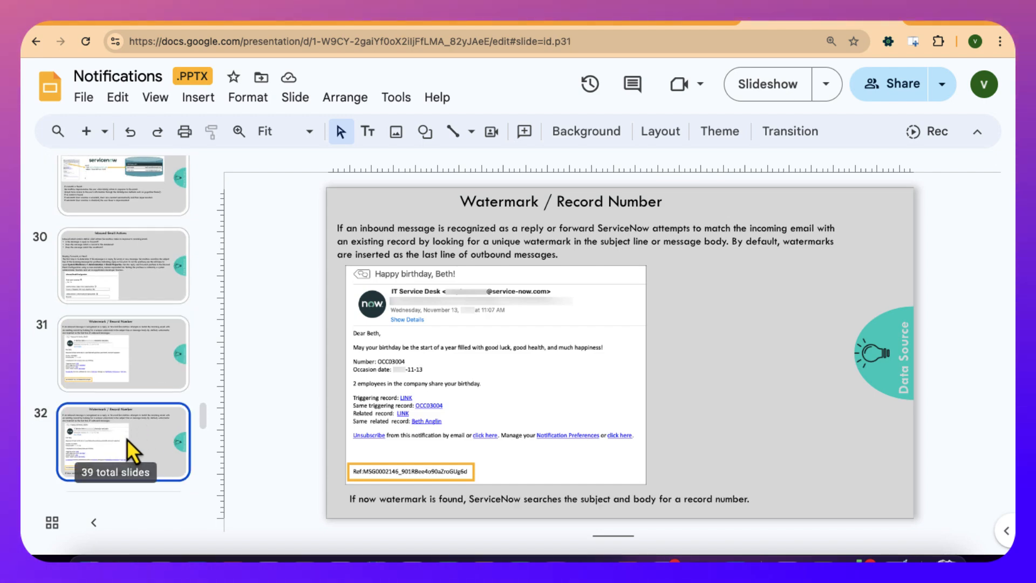
# - View the Conditions slide and the Creating Inbound Email Actions slide, numbers 33 and 34
pyautogui.scroll(-3, 128, 438)
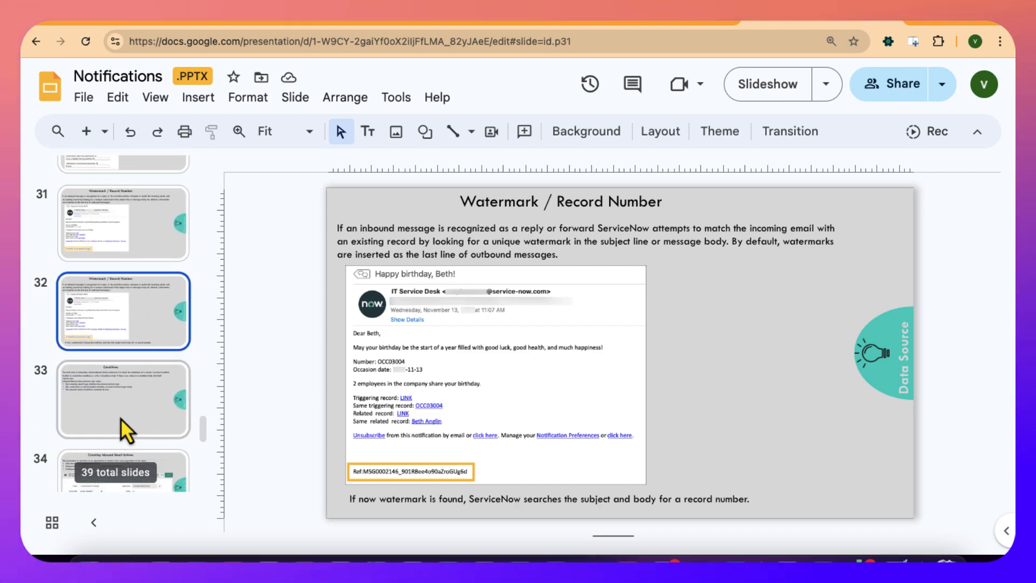
pyautogui.click(118, 407)
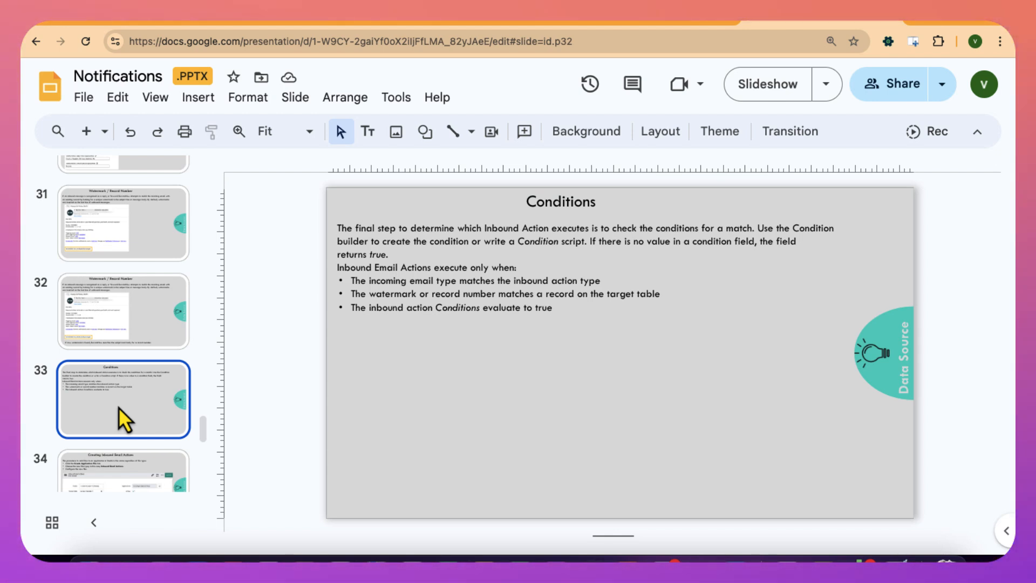
pyautogui.scroll(-3, 118, 407)
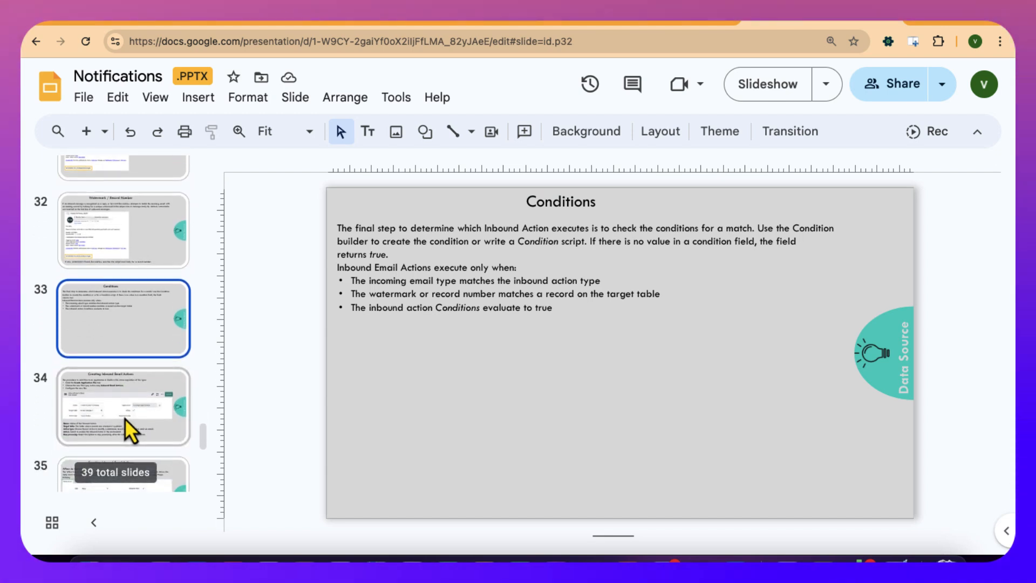
pyautogui.click(124, 419)
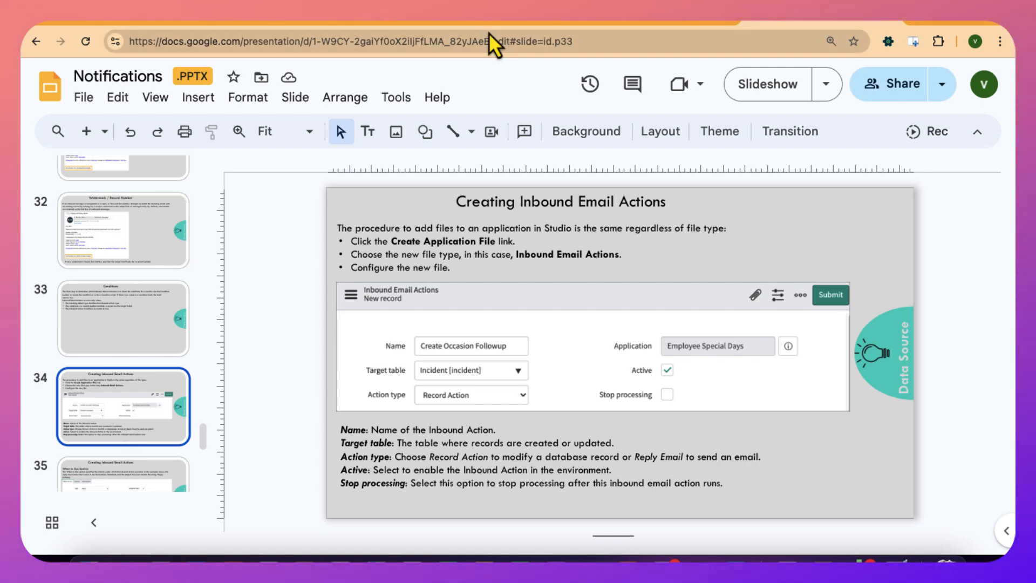
# - Switch to ServiceNow, find and open Studio through the navigator, and select the NeedIt application
pyautogui.click(526, 18)
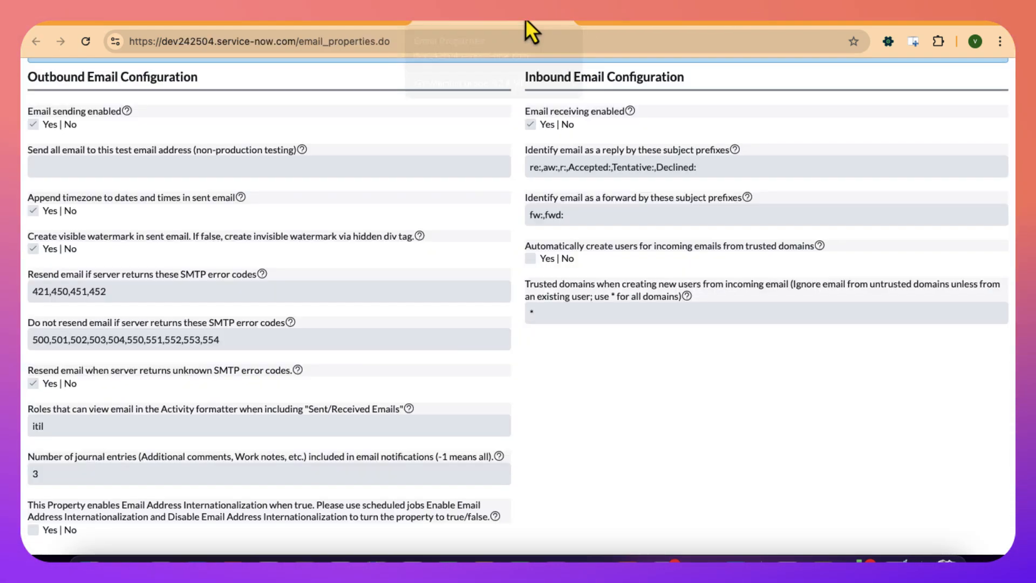
pyautogui.click(327, 23)
pyautogui.click(171, 79)
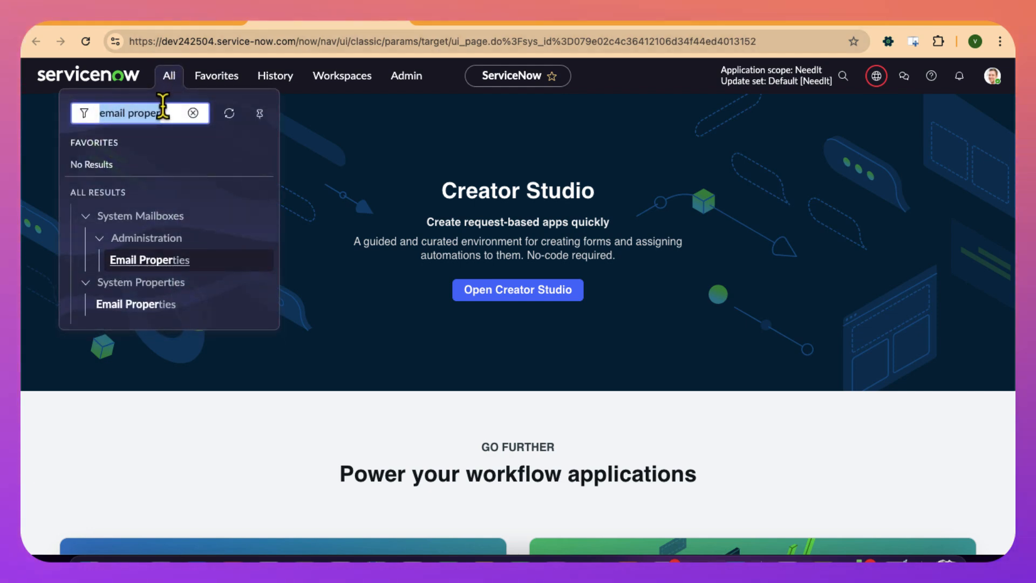
pyautogui.press('BackSpace')
pyautogui.write('stuido')
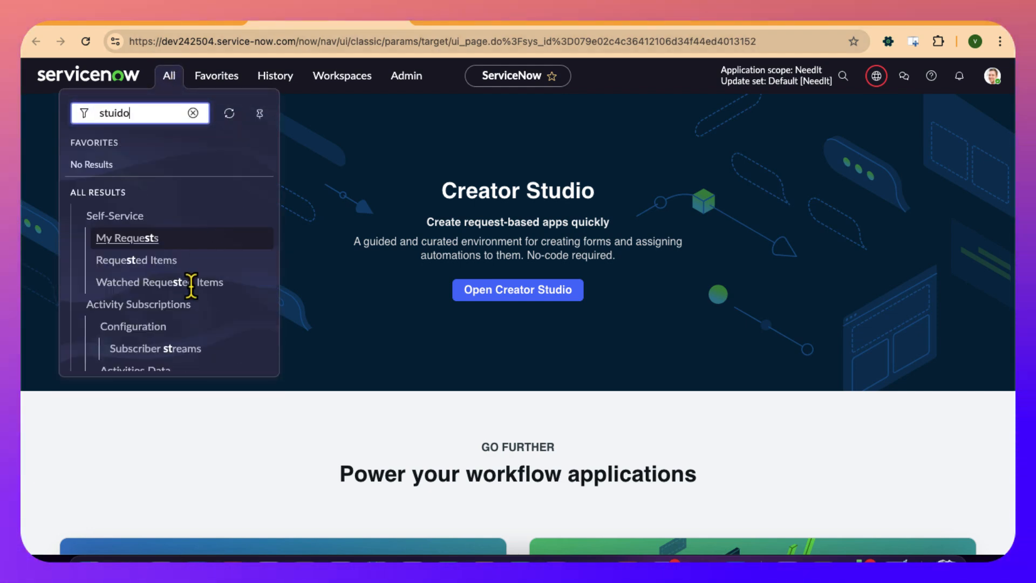
pyautogui.scroll(-10, 196, 295)
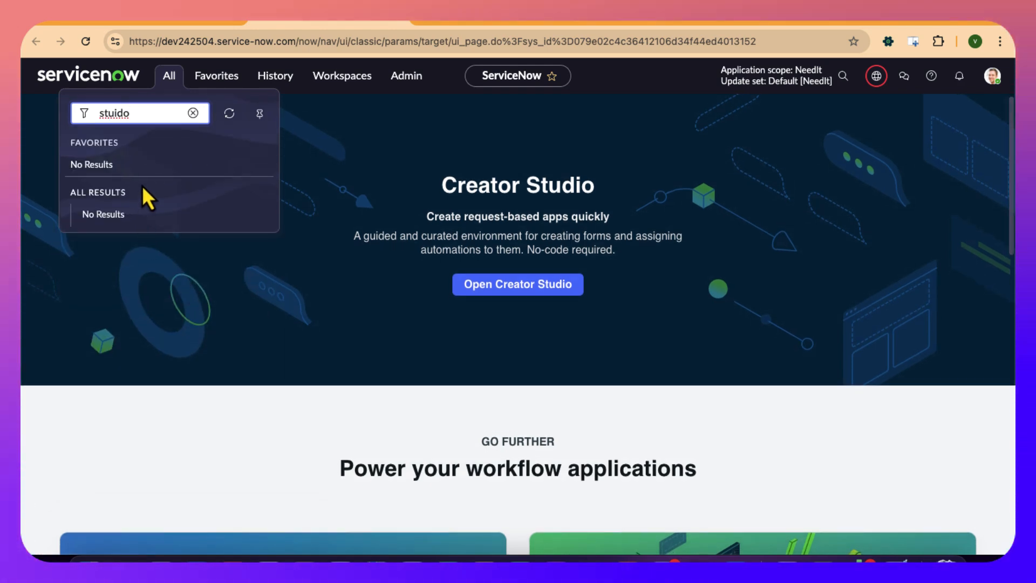
pyautogui.press('BackSpace')
pyautogui.press('BackSpace')
pyautogui.press('BackSpace')
pyautogui.write('dio')
pyautogui.click(115, 350)
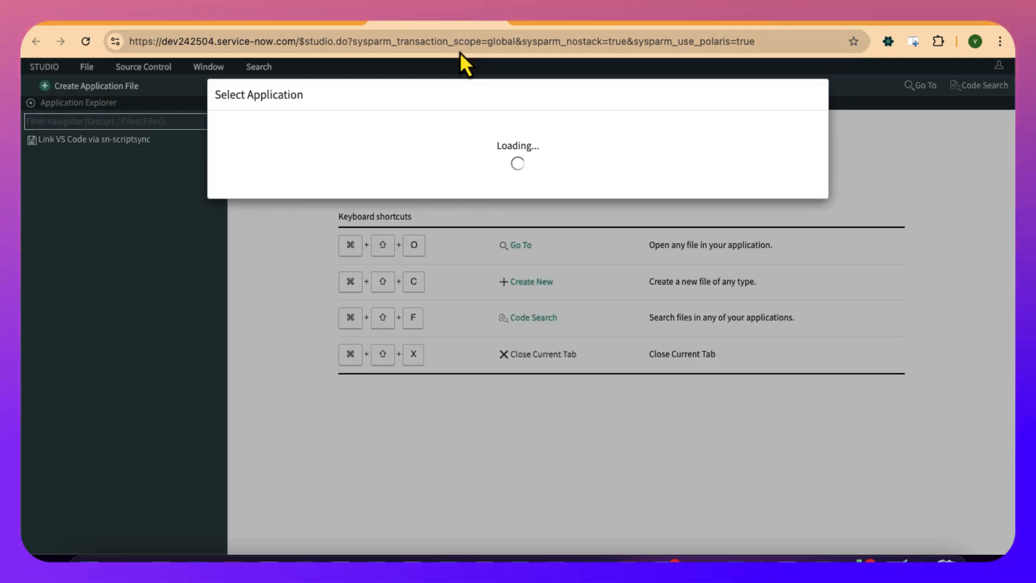
pyautogui.click(277, 261)
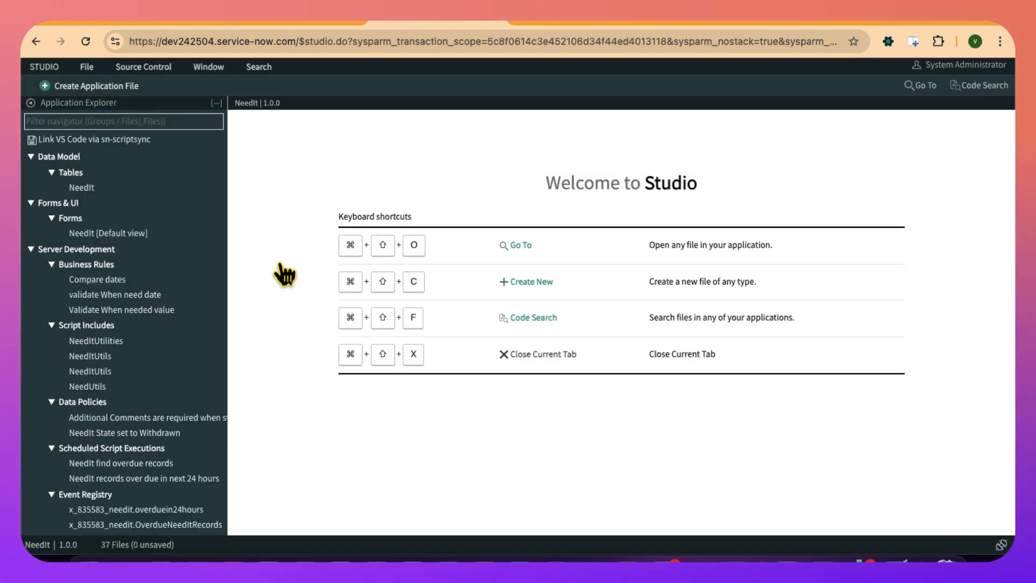
# - Create a new application file of type Inbound Email Actions, filtering the file types by "email a"
pyautogui.click(132, 88)
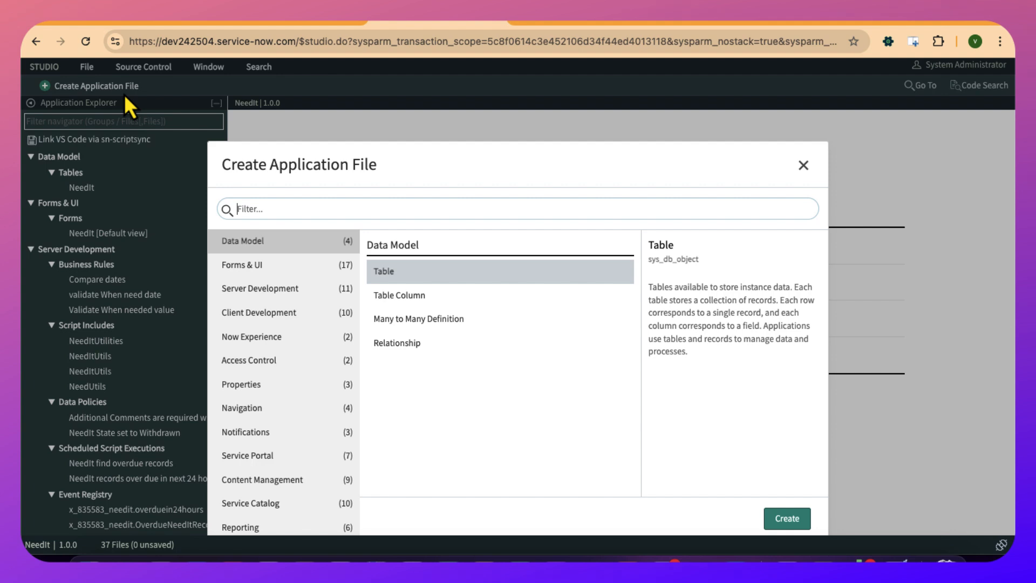
pyautogui.click(338, 210)
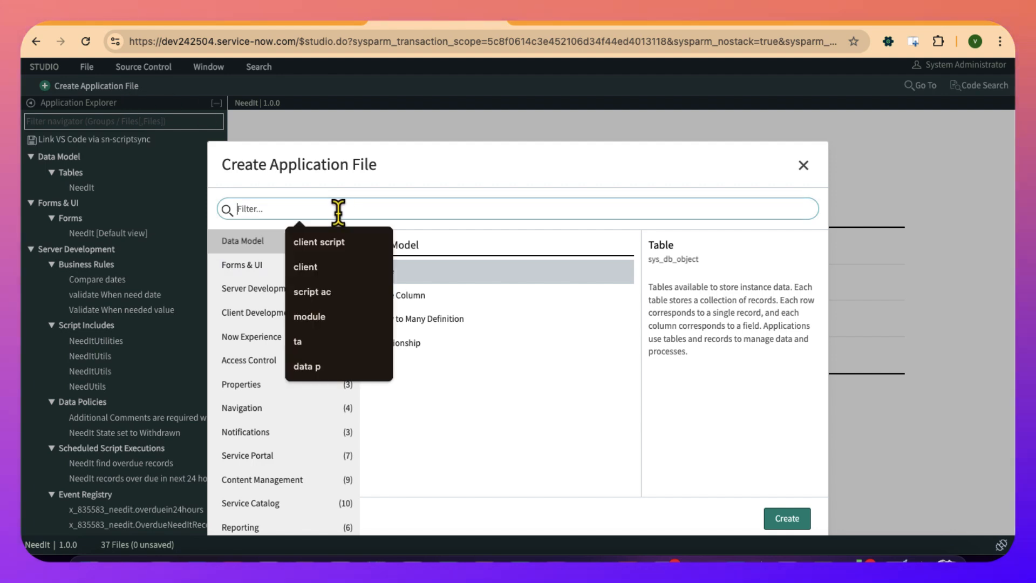
pyautogui.write('email ac')
pyautogui.click(427, 285)
pyautogui.click(787, 519)
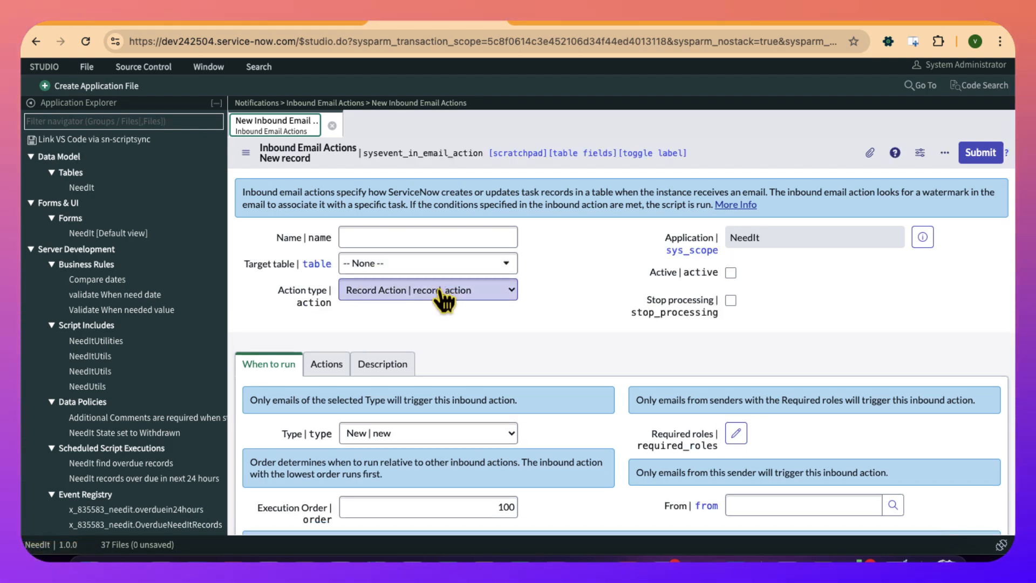
# - Choose Record Action as the new inbound email action's type and make the action active
pyautogui.click(443, 294)
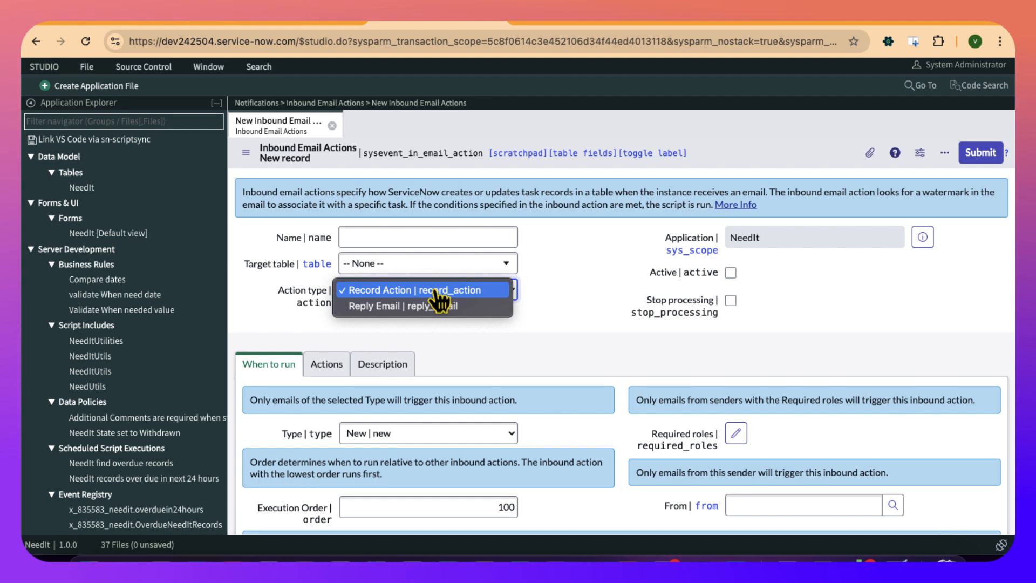
pyautogui.click(436, 291)
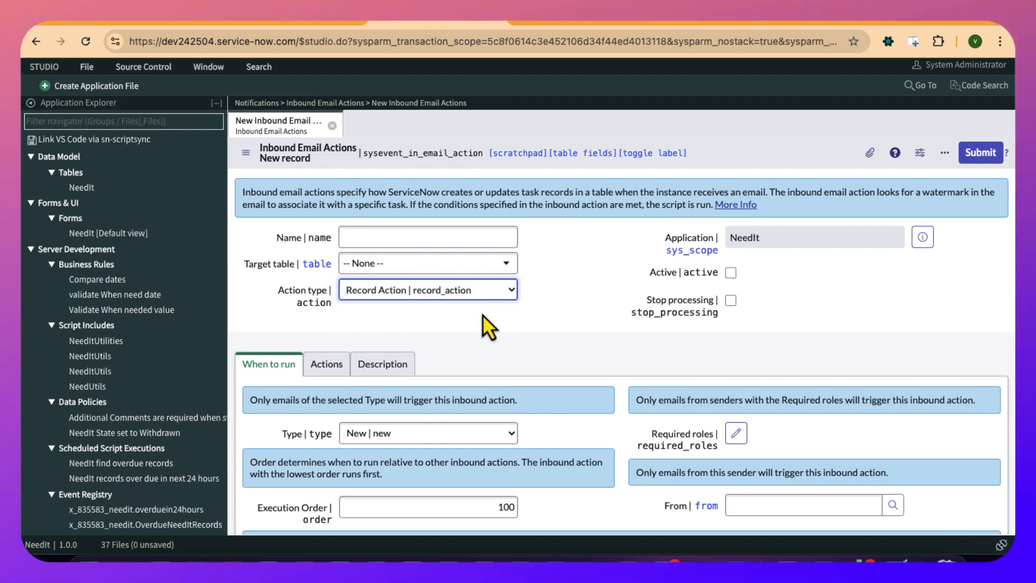
pyautogui.click(729, 276)
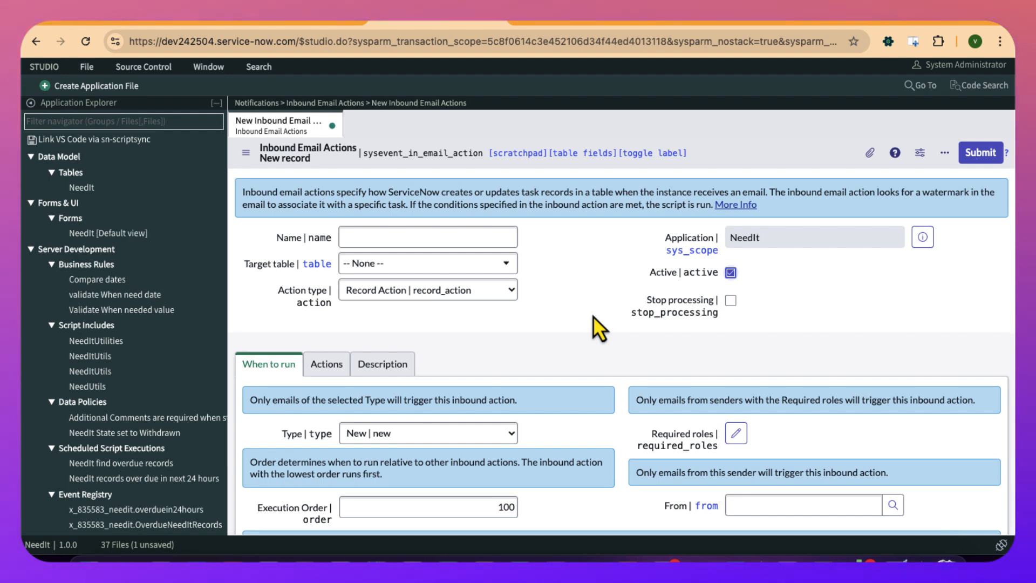
# - Name the inbound email action "Update Needit task on replay"
pyautogui.click(449, 237)
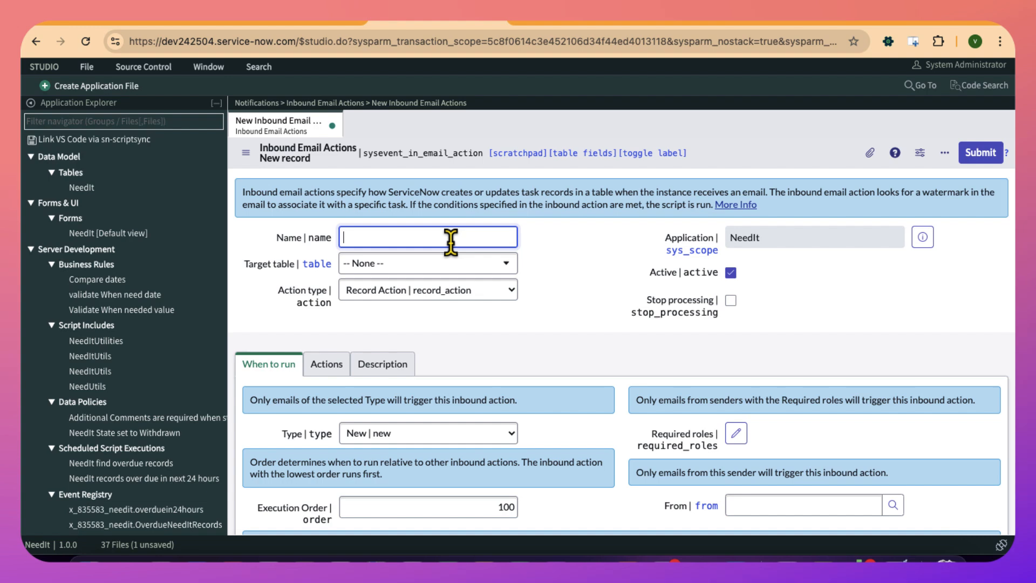
pyautogui.write('U')
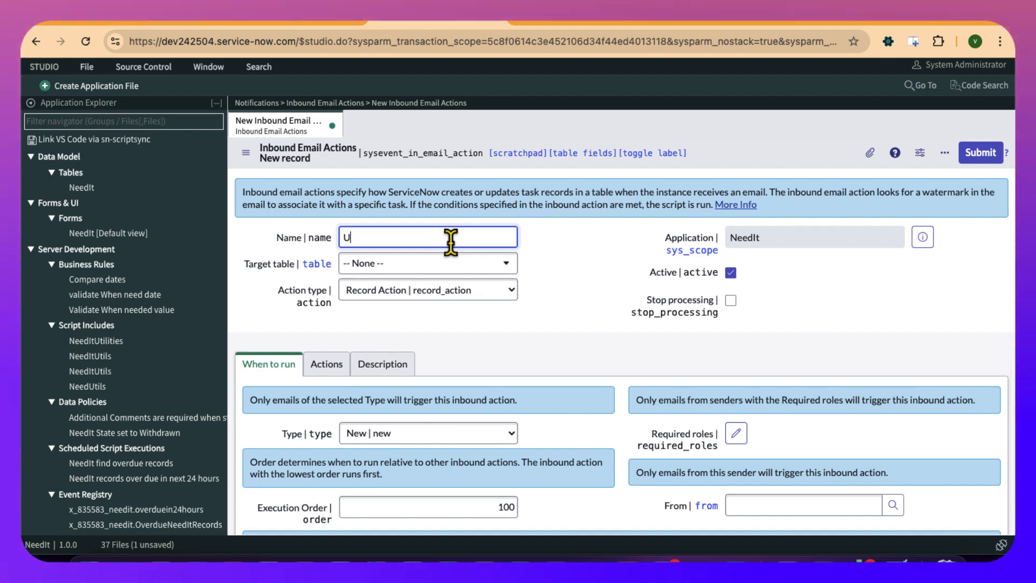
pyautogui.write('pdate Need')
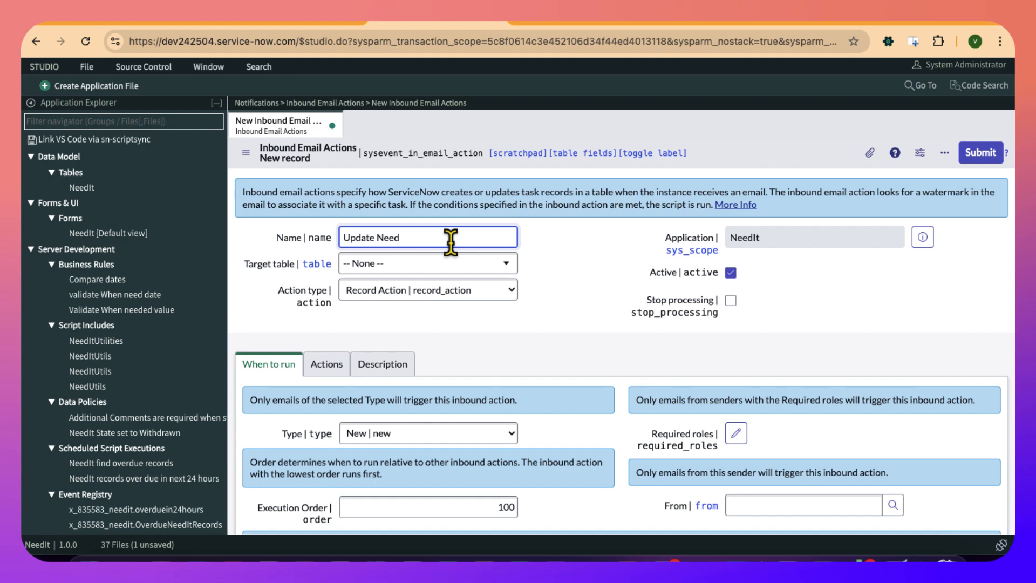
pyautogui.write('it t')
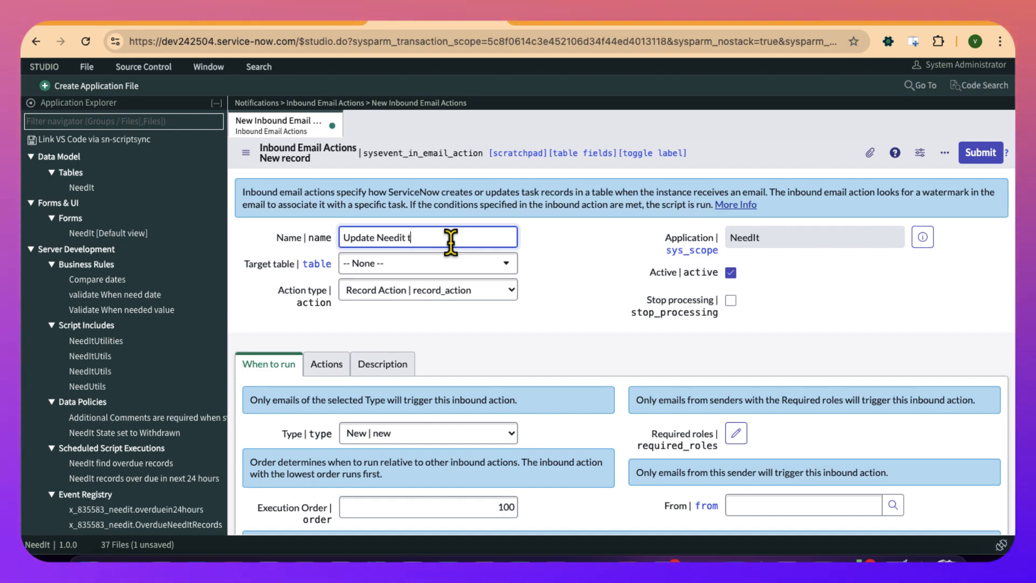
pyautogui.write('ask on replay')
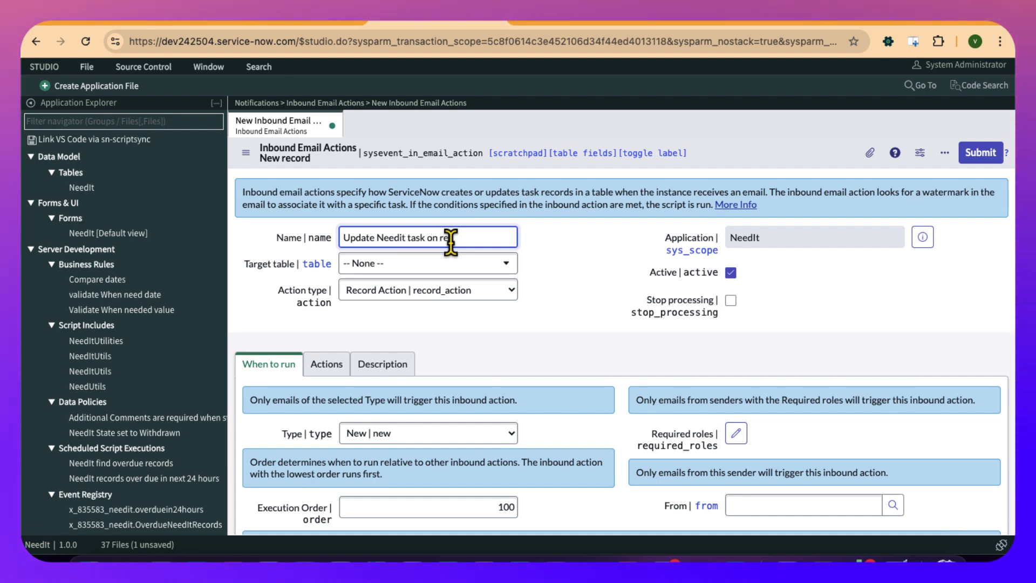
# - Set the target table to NeedIt [x_835583_needit_needit] and save the inbound email action, keeping its form open
pyautogui.click(442, 270)
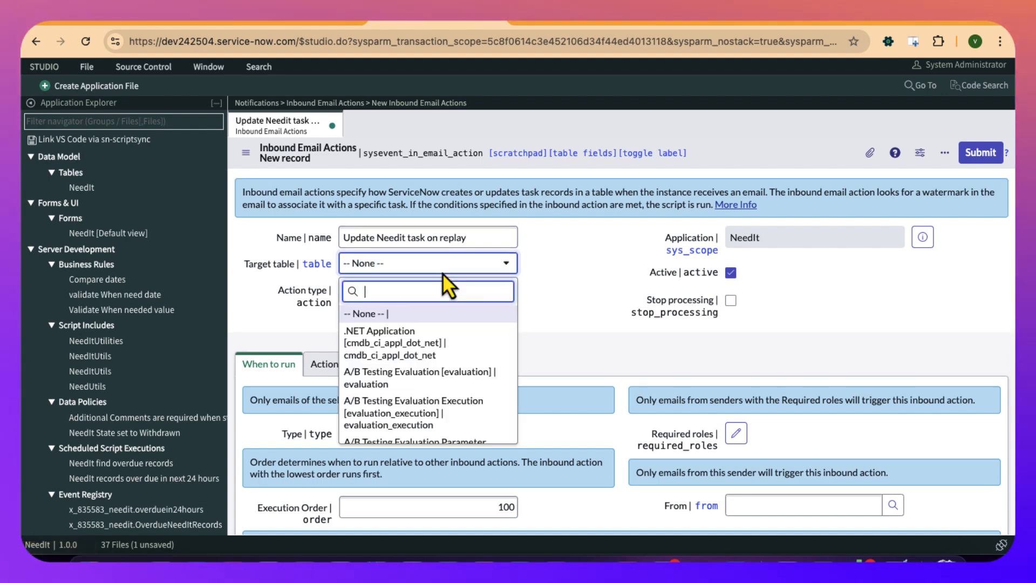
pyautogui.write('need')
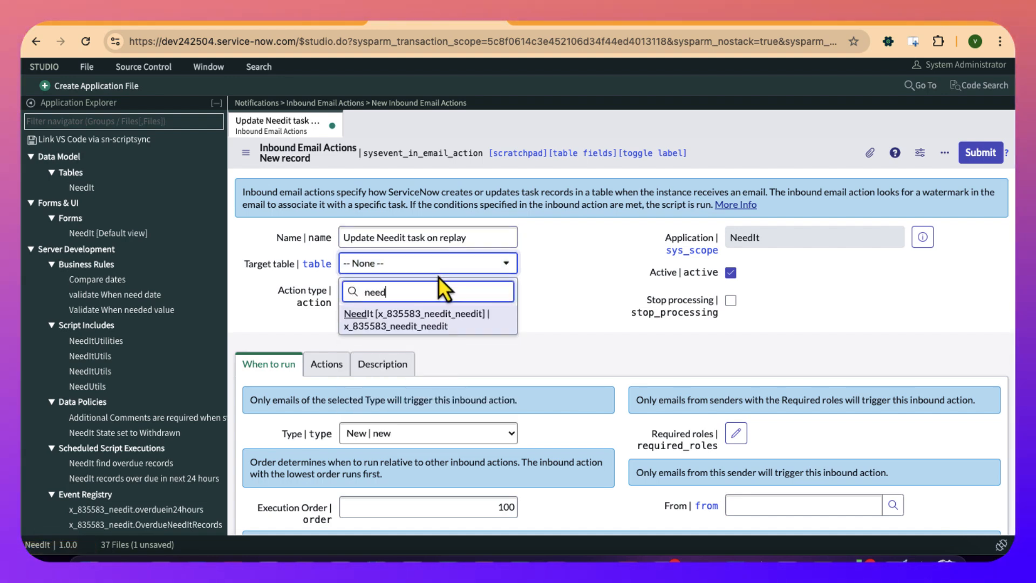
pyautogui.click(412, 323)
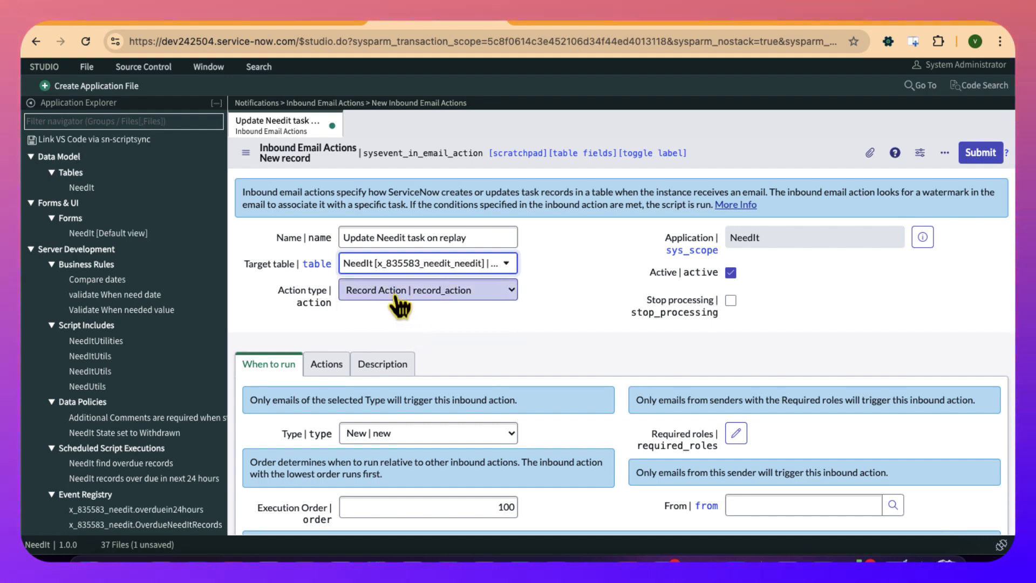
pyautogui.click(247, 153)
pyautogui.click(267, 167)
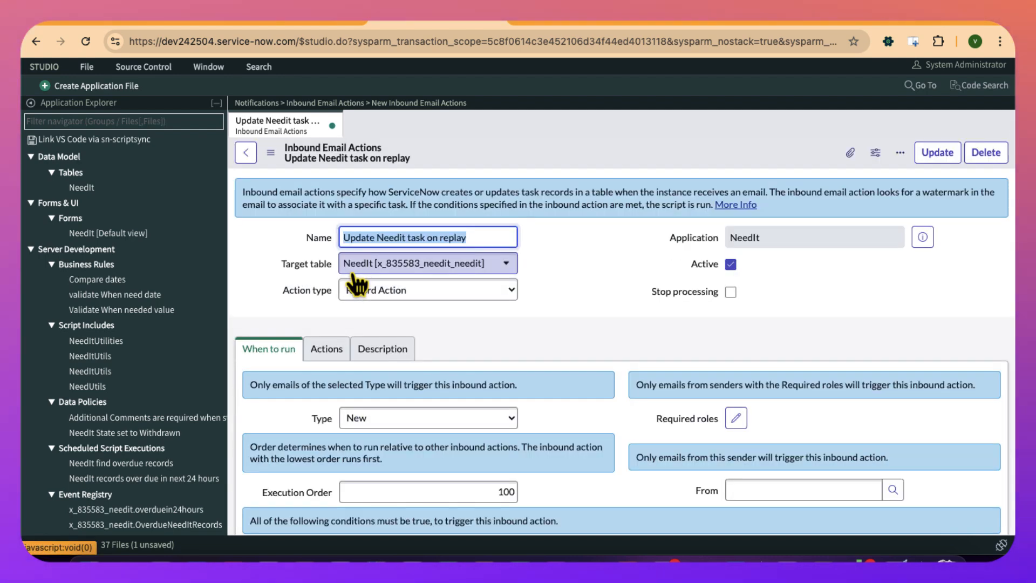
# - Show the form's technical field names and set the inbound email action's trigger type to Reply
pyautogui.scroll(-1, 352, 273)
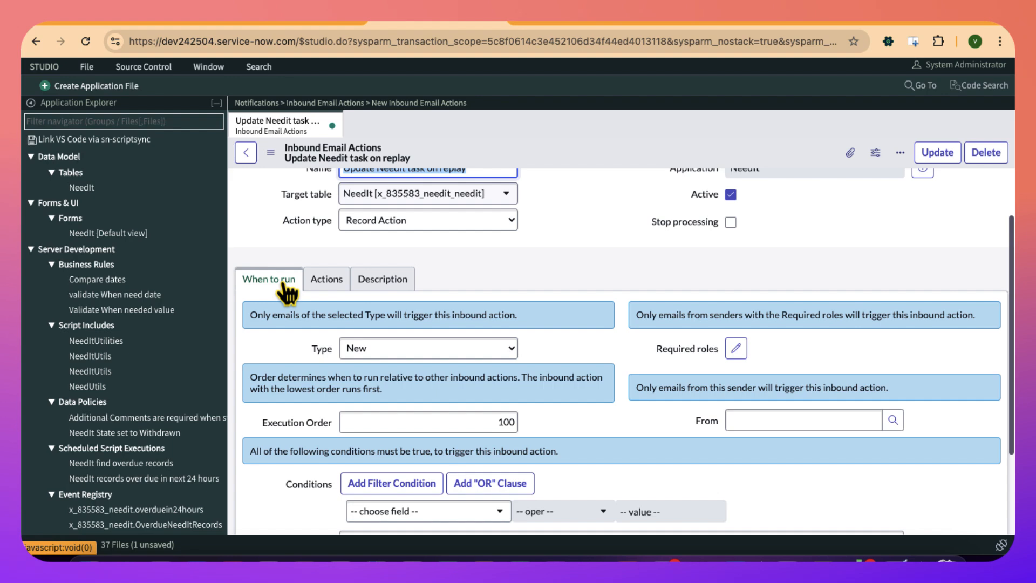
pyautogui.scroll(-1, 416, 244)
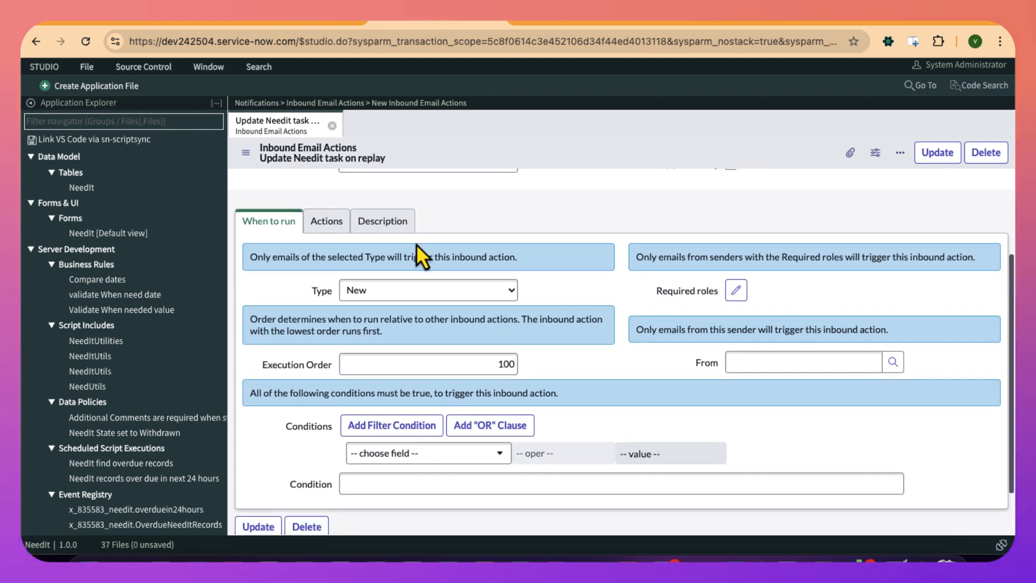
pyautogui.doubleClick(416, 244)
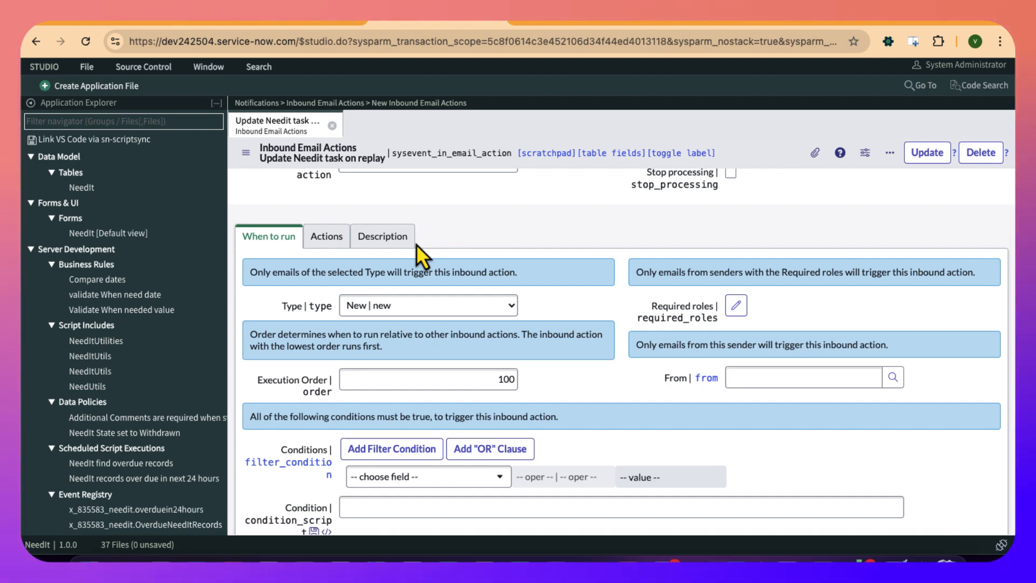
pyautogui.click(400, 305)
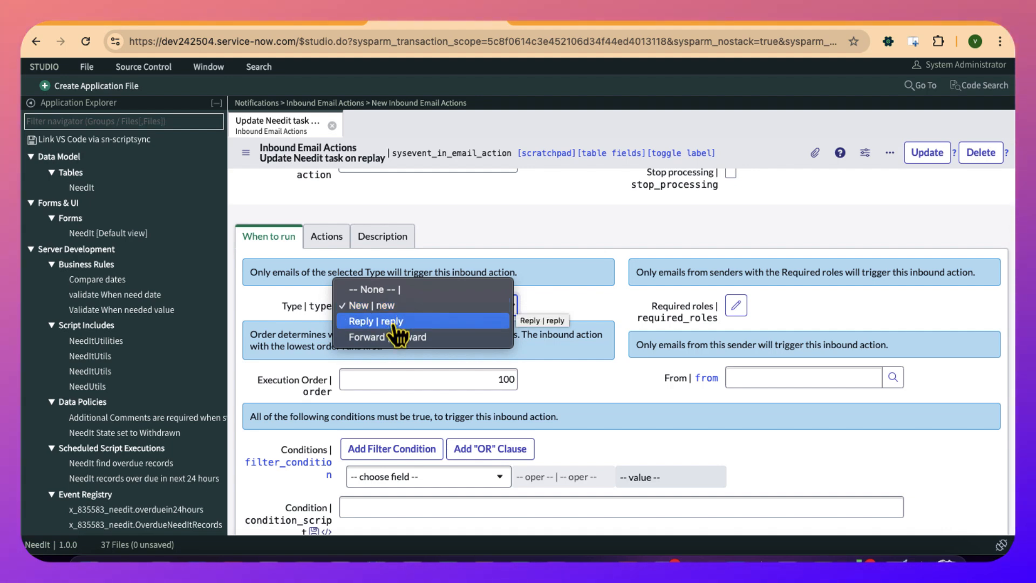
pyautogui.click(394, 326)
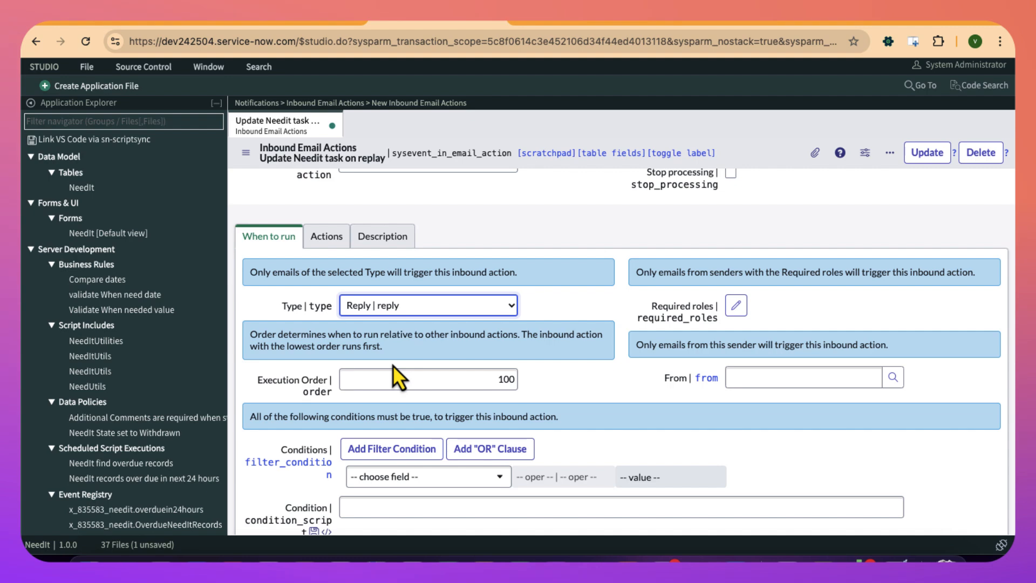
# - Examine the Execution Order, From and Condition fields that control when the inbound email action runs
pyautogui.click(423, 377)
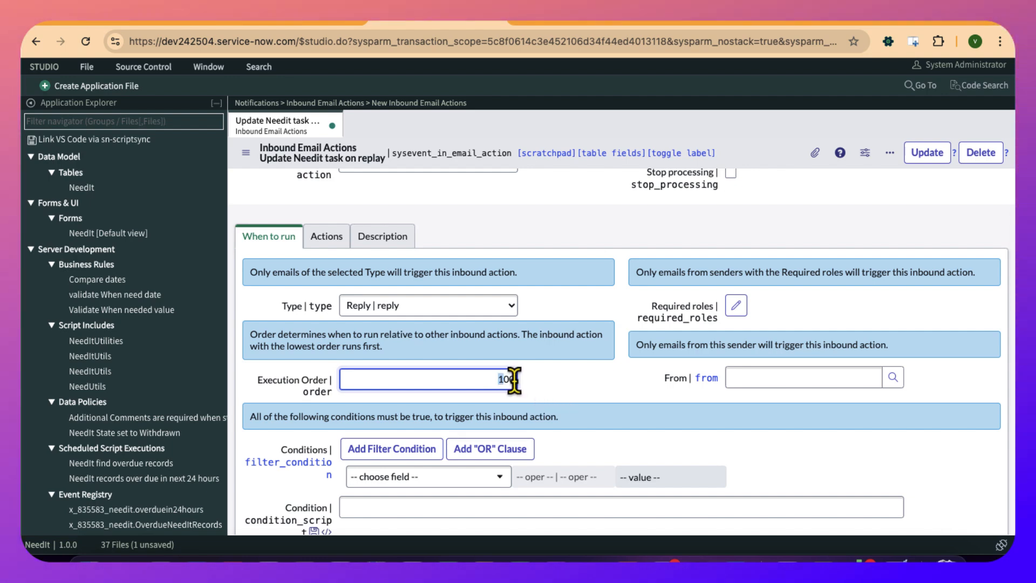
pyautogui.scroll(-1, 601, 380)
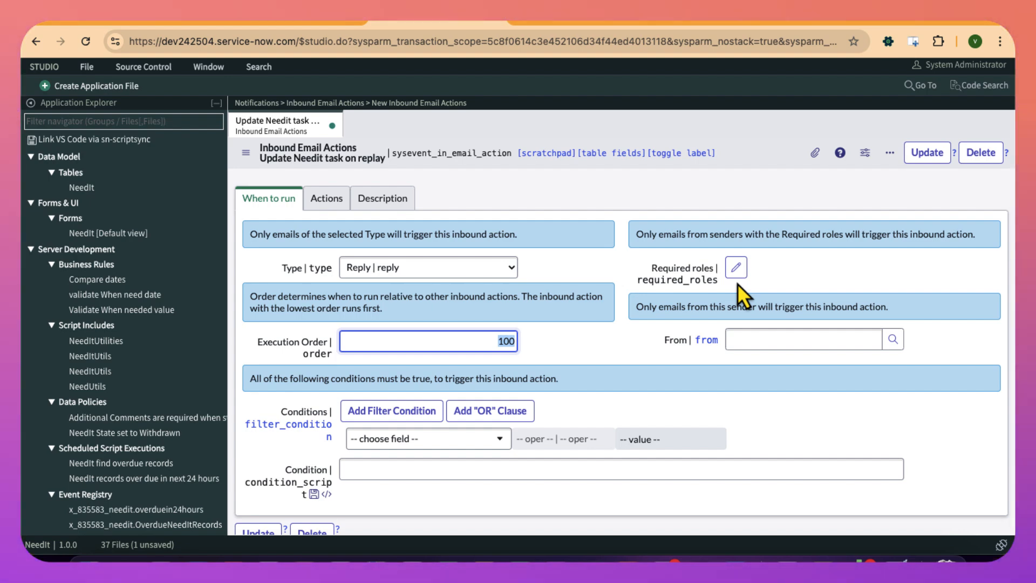
pyautogui.click(755, 340)
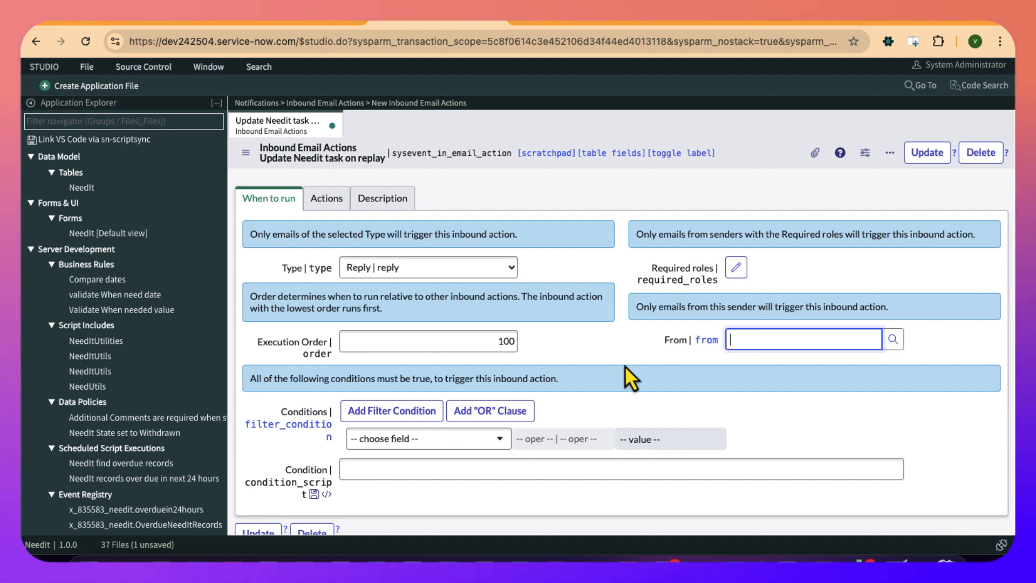
pyautogui.scroll(-1, 386, 453)
pyautogui.click(389, 434)
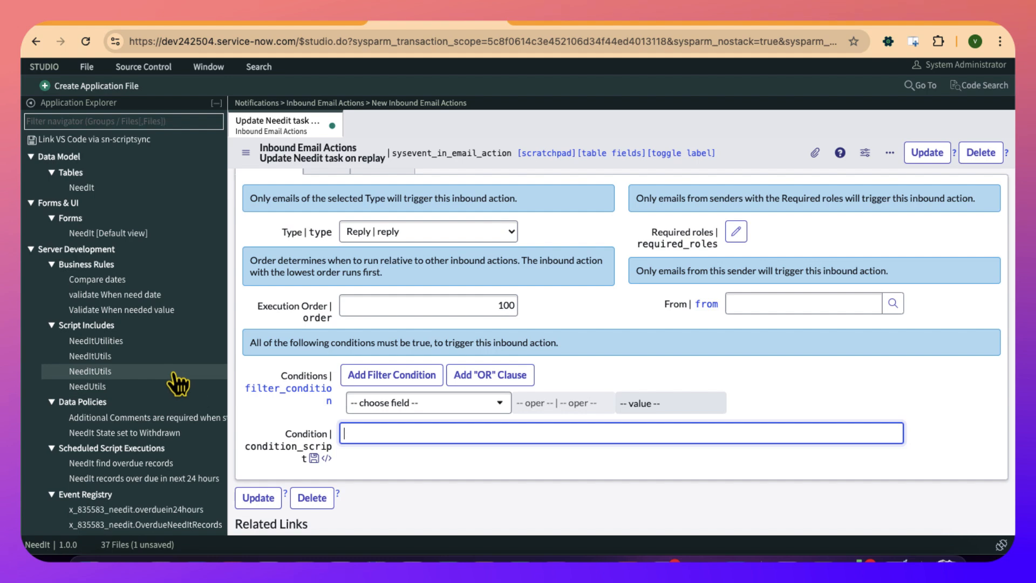
# - Open the OverDue needit records notification and copy the fixed text "overdue NeedIt task" from its email subject
pyautogui.scroll(-1, 150, 342)
pyautogui.scroll(-10, 150, 343)
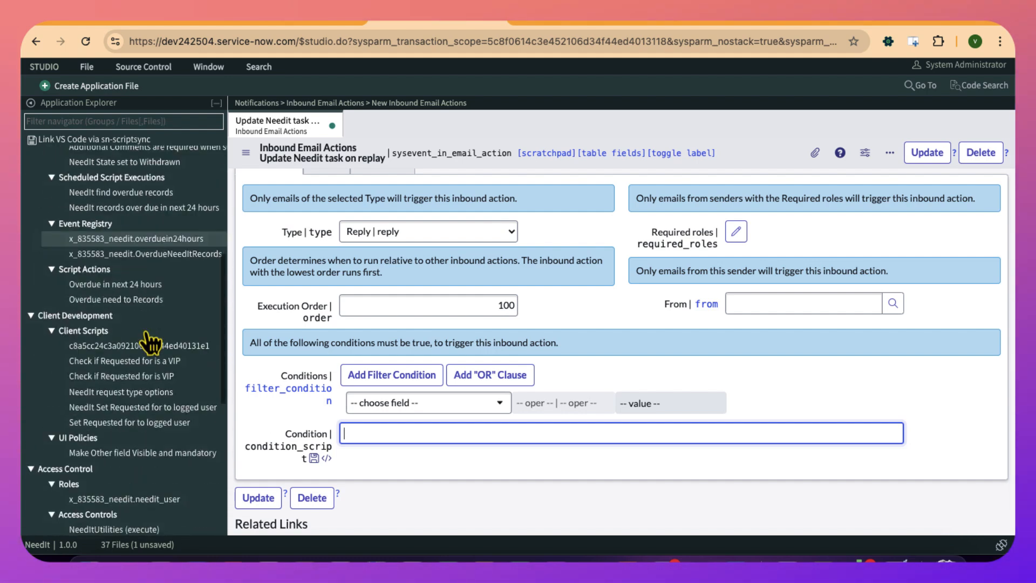
pyautogui.scroll(-5, 150, 342)
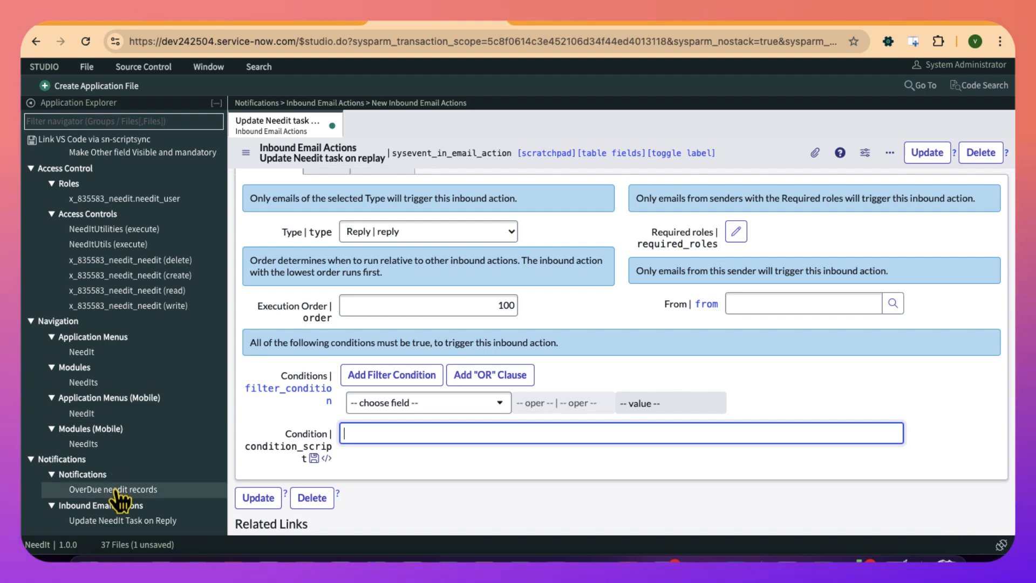
pyautogui.click(116, 490)
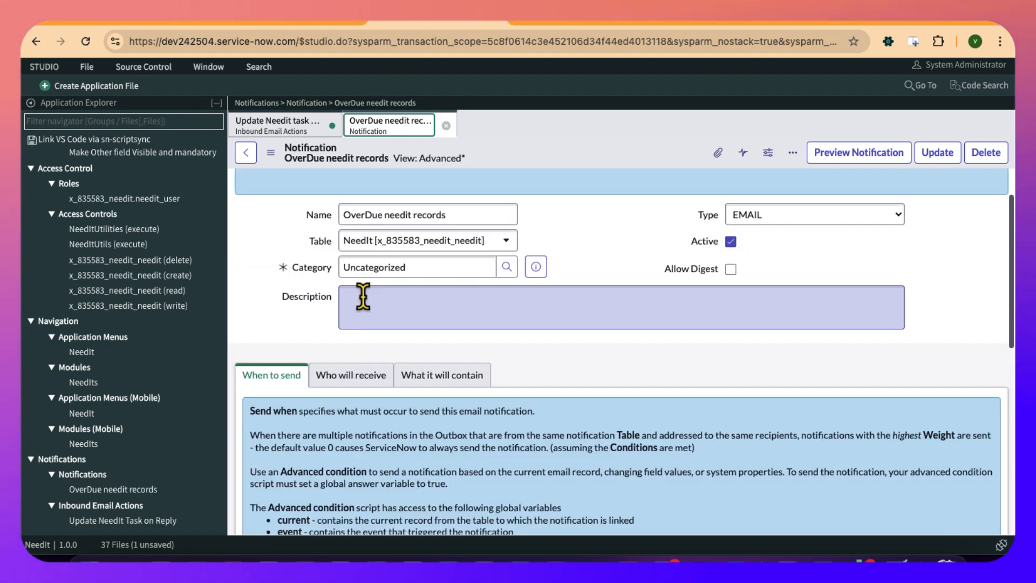
pyautogui.scroll(-2, 385, 345)
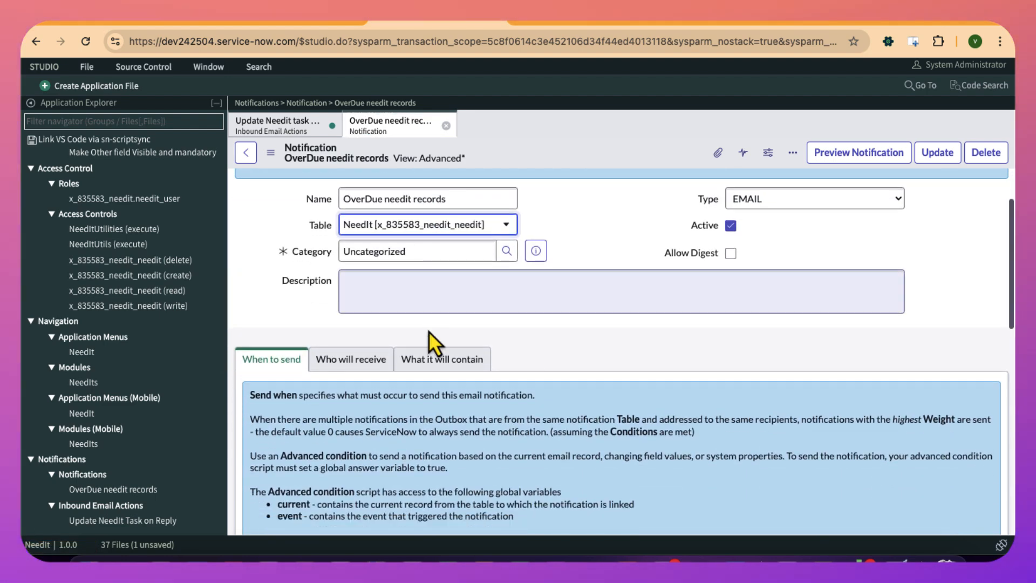
pyautogui.click(430, 361)
pyautogui.scroll(-3, 428, 358)
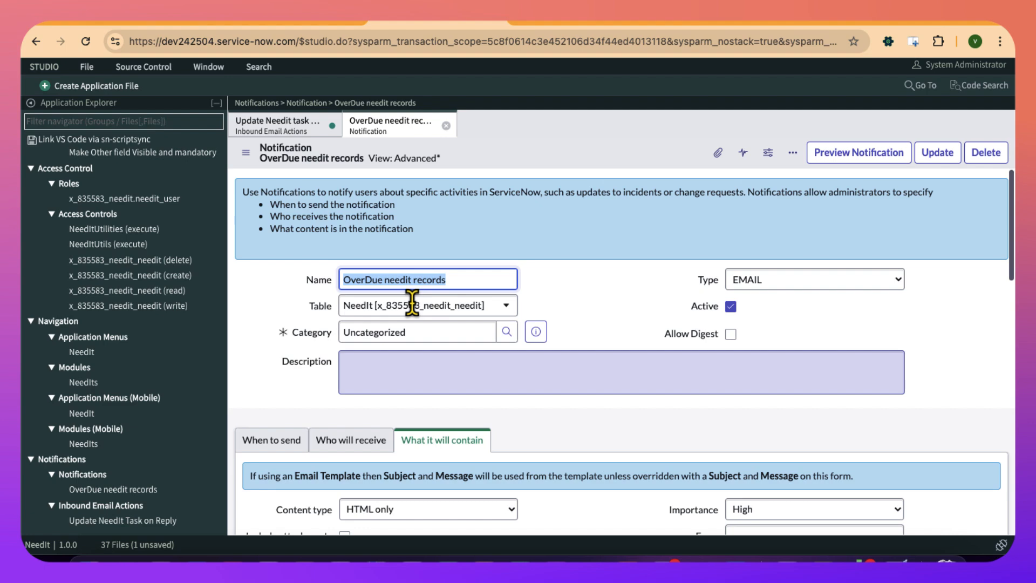
pyautogui.scroll(-5, 455, 406)
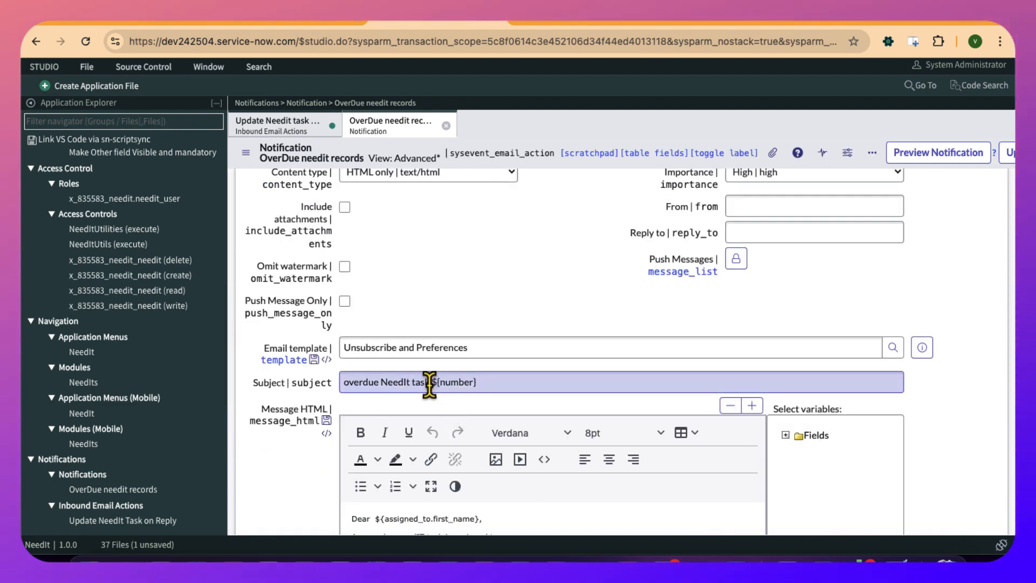
pyautogui.moveTo(429, 384); pyautogui.dragTo(340, 380)
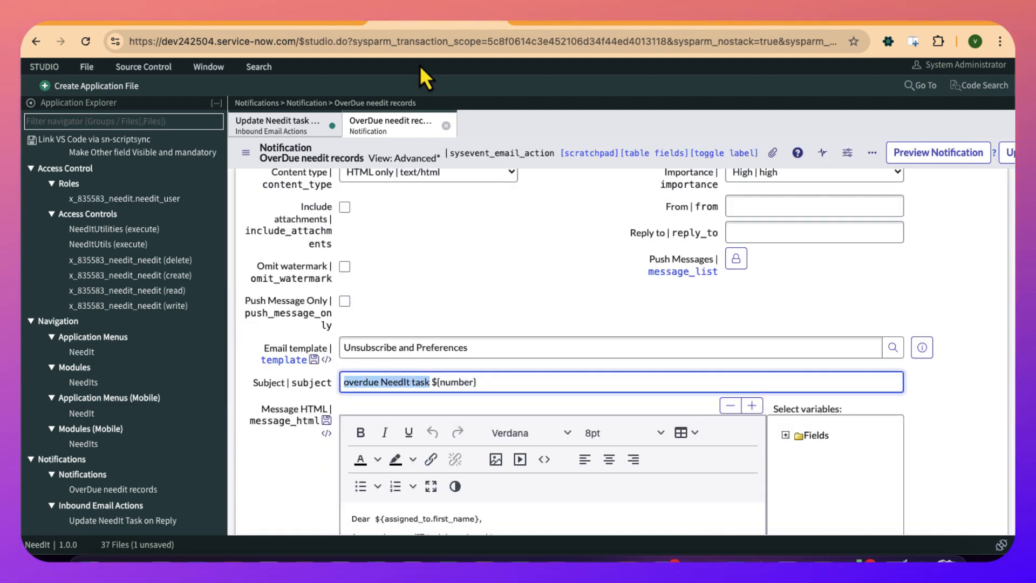
# - Return to the inbound email action, then switch to the Notifications deck in Google Slides and look up email.subject on the Parsing Inbound Email slide
pyautogui.click(270, 129)
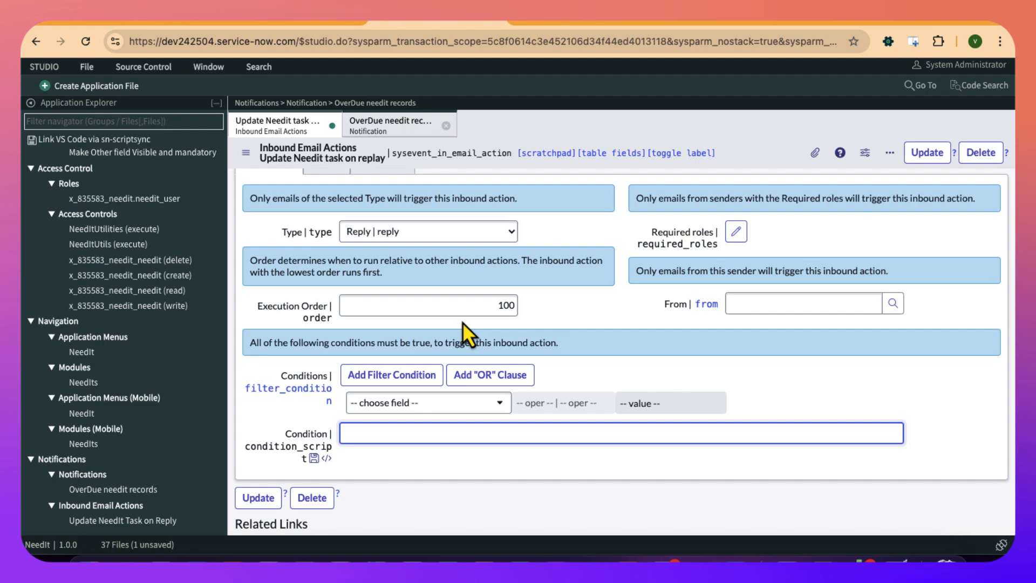
pyautogui.scroll(-1, 462, 310)
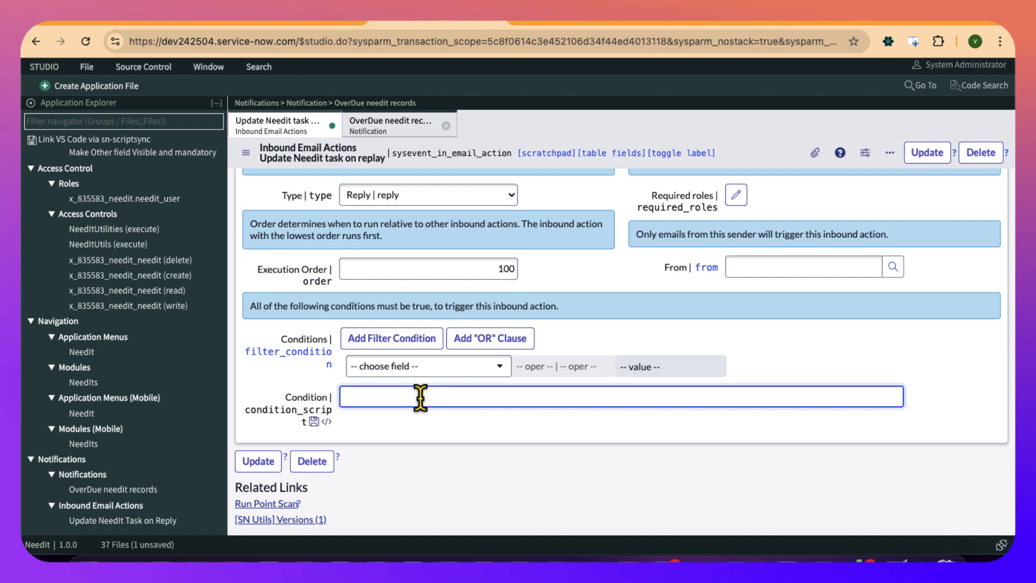
pyautogui.click(840, 23)
pyautogui.scroll(10, 122, 270)
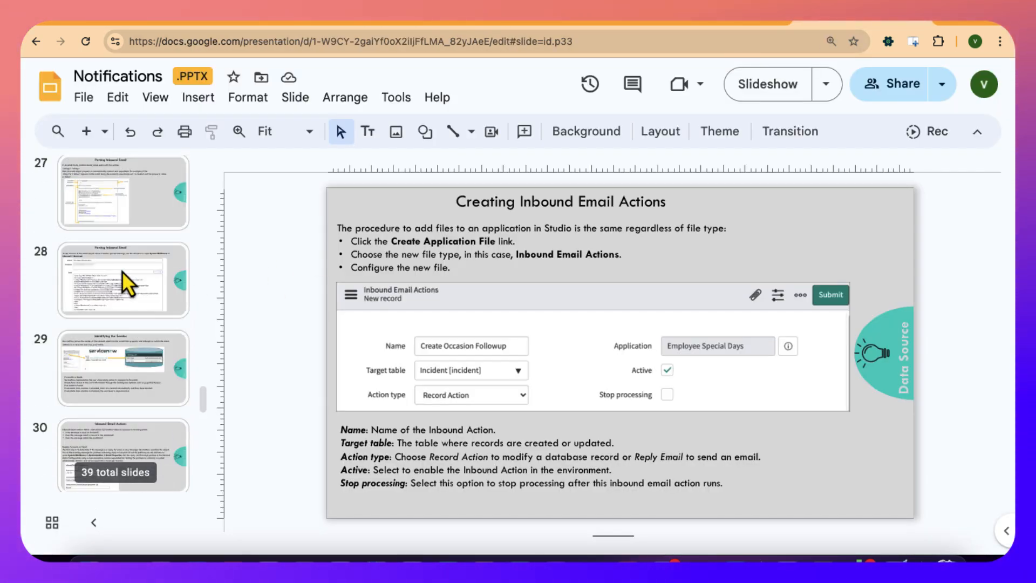
pyautogui.click(121, 278)
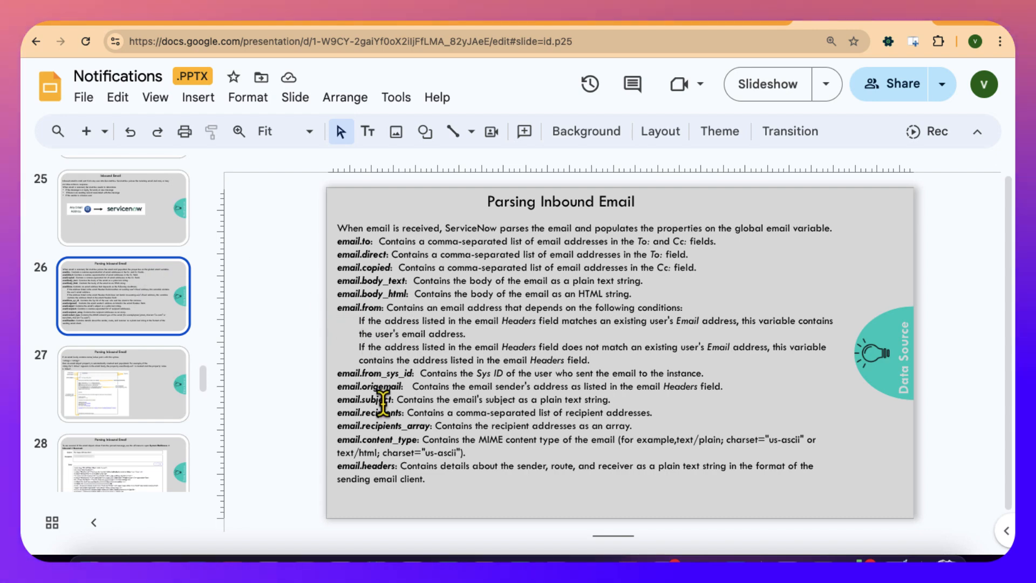
pyautogui.click(351, 399)
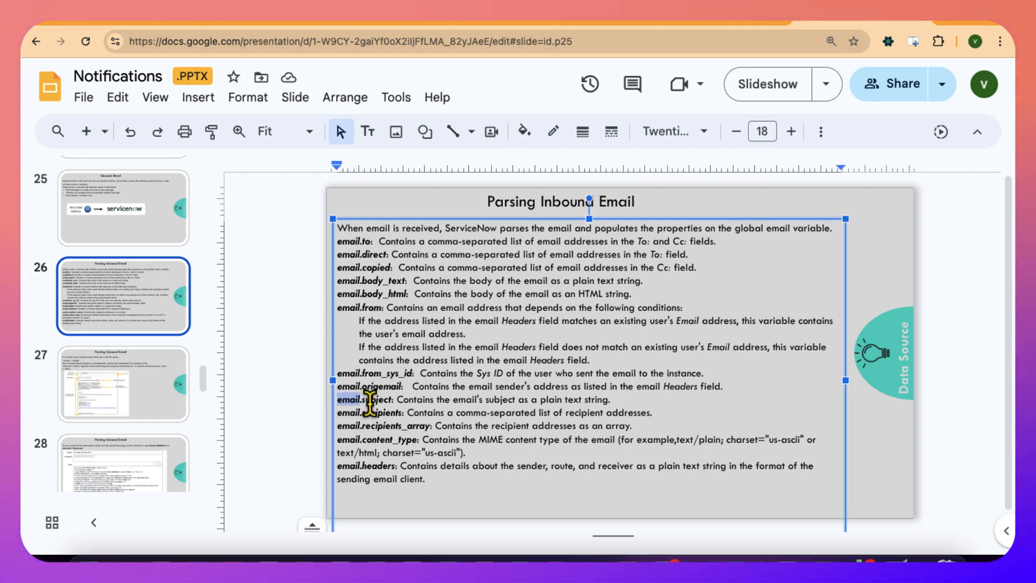
pyautogui.doubleClick(369, 399)
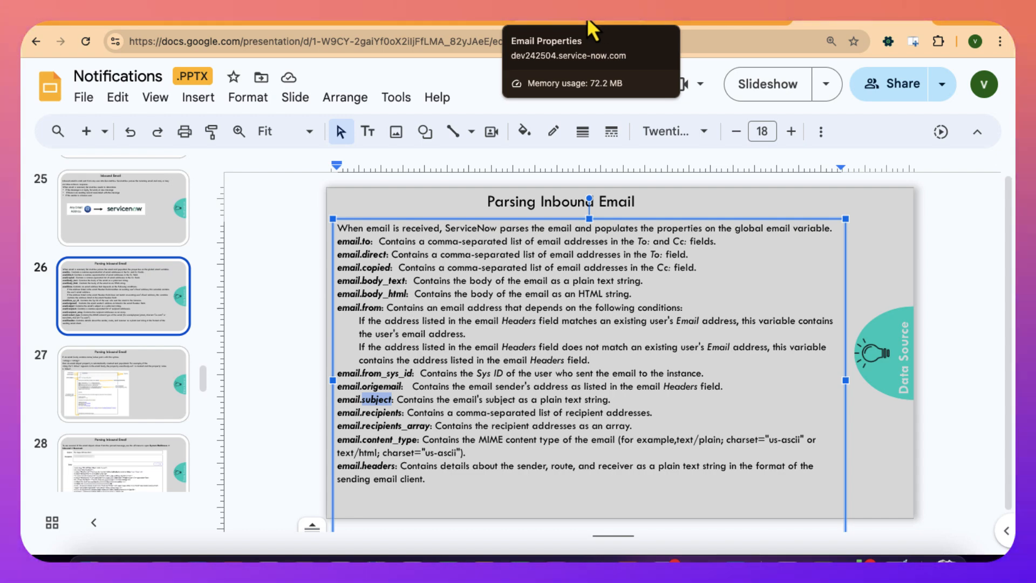
# - Switch back to ServiceNow Studio, set the inbound action's condition script to email.subject.indexOf('overdue NeedIt task') >= 0, and save the record
pyautogui.click(482, 21)
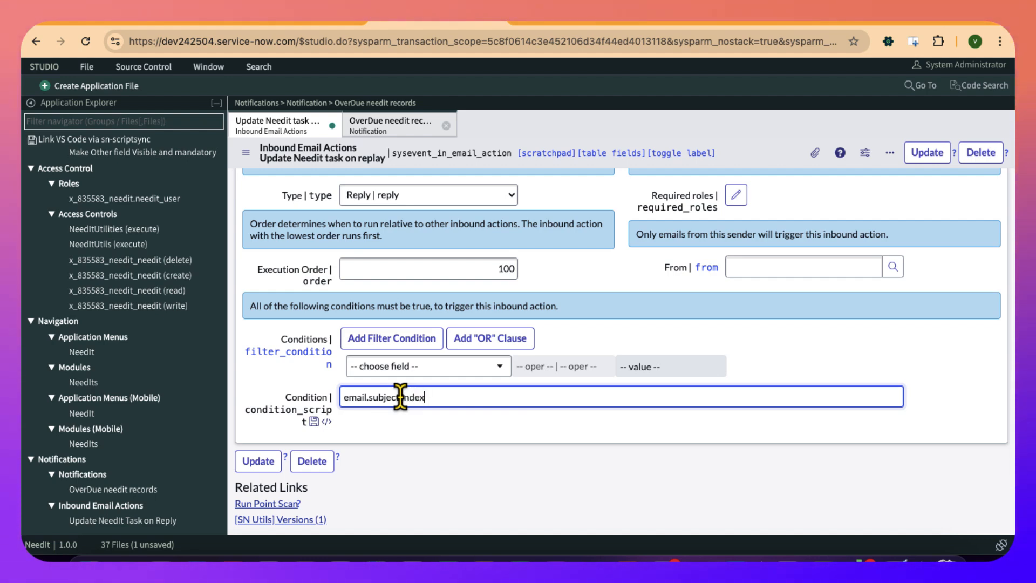
pyautogui.write("Of('overdue NeedIt task') >")
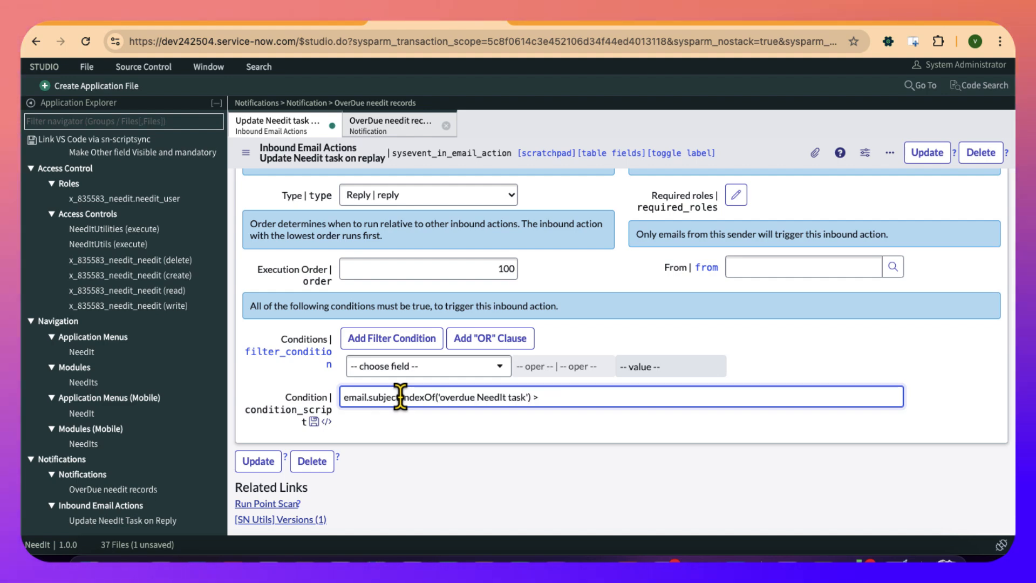
pyautogui.write('=')
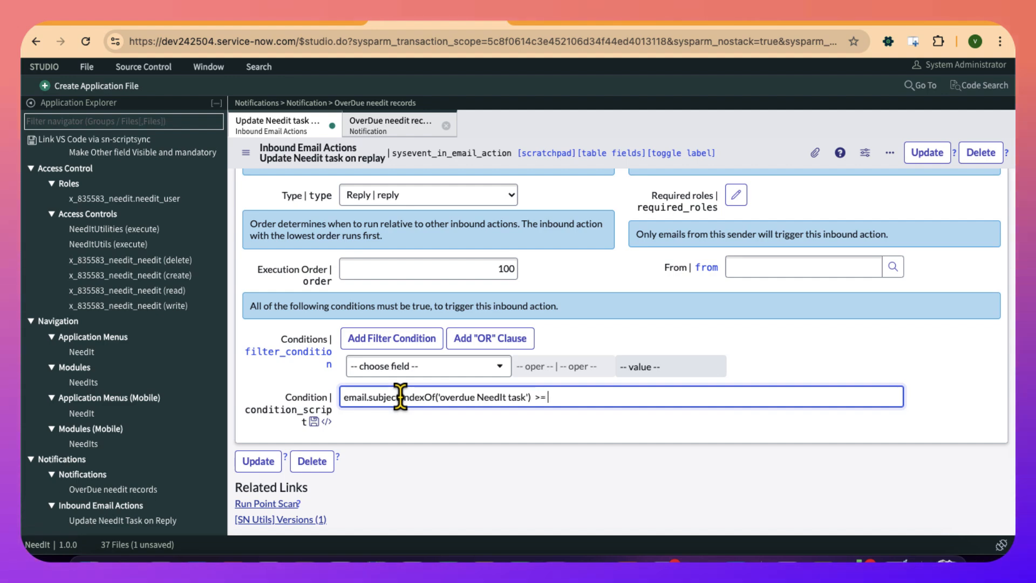
pyautogui.write(' 0')
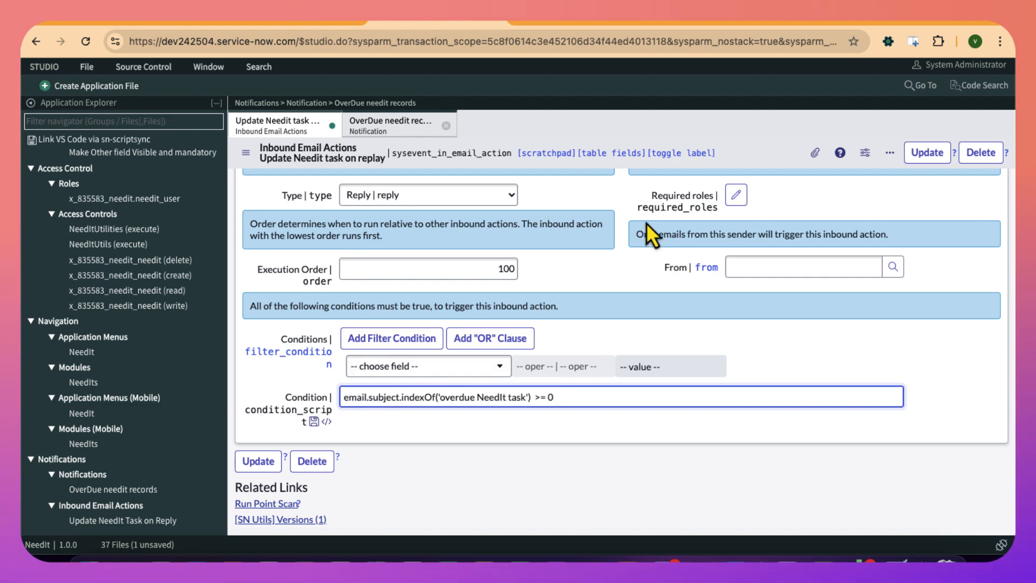
pyautogui.rightClick(723, 160)
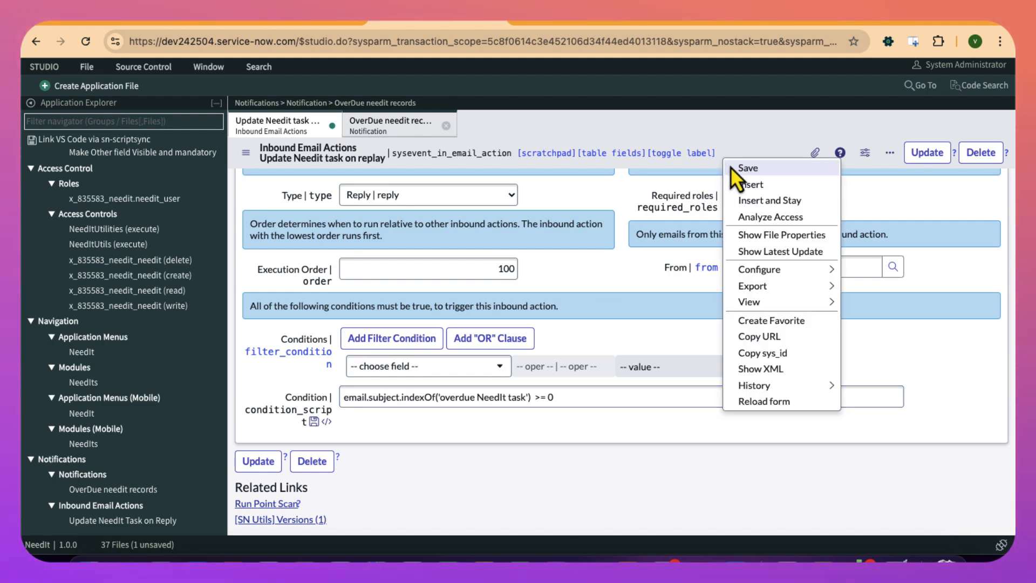
pyautogui.click(730, 166)
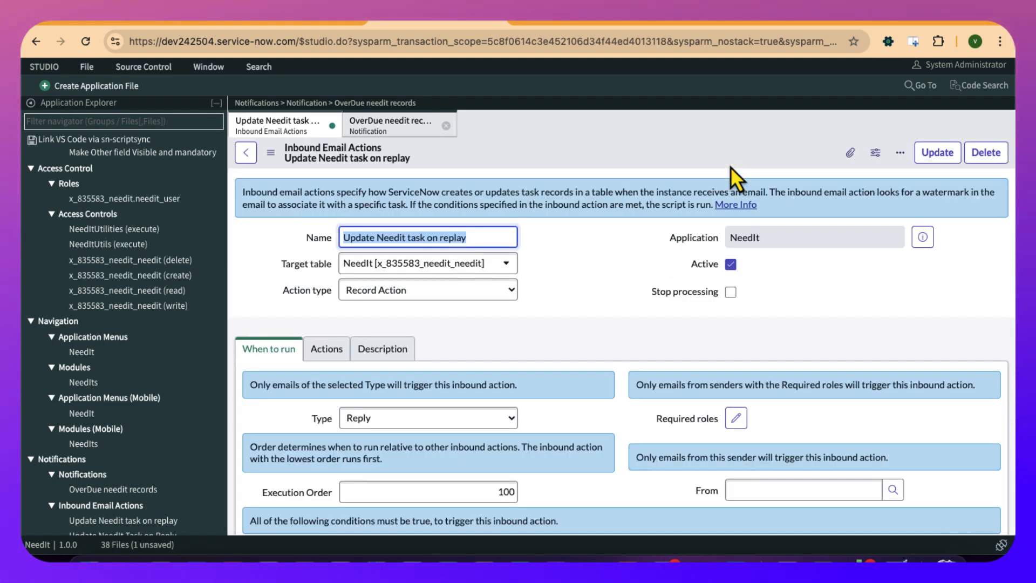
# - Add a field action to the inbound email action that fills Short description from the email's Body(Text)
pyautogui.scroll(-4, 647, 367)
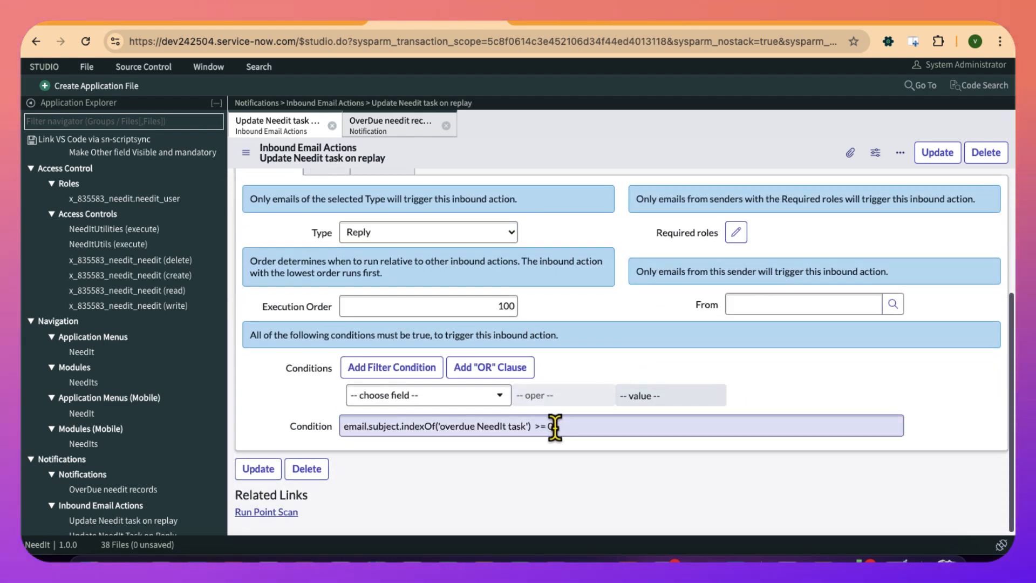
pyautogui.doubleClick(518, 427)
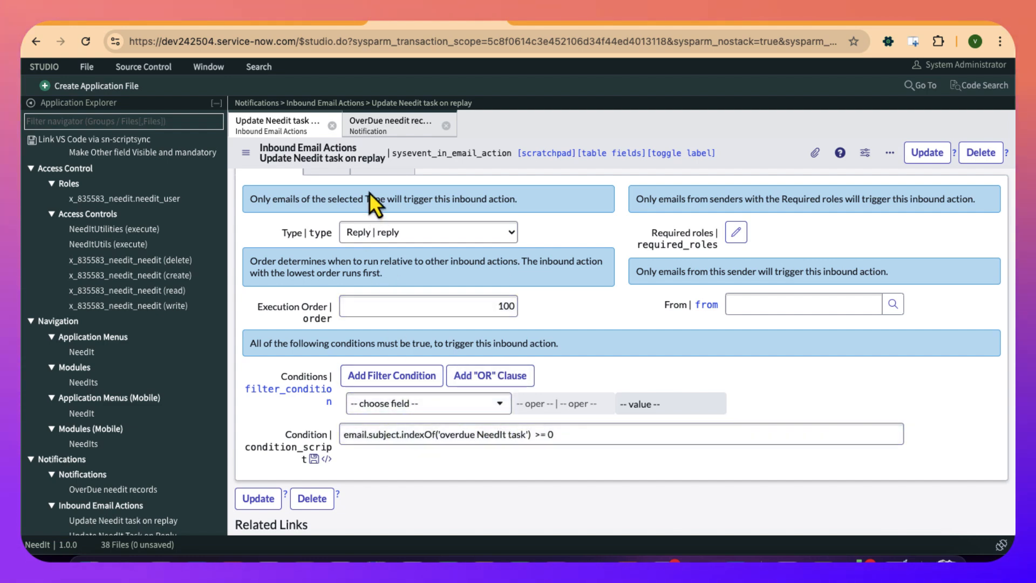
pyautogui.scroll(3, 369, 192)
pyautogui.click(341, 243)
pyautogui.scroll(-2, 345, 246)
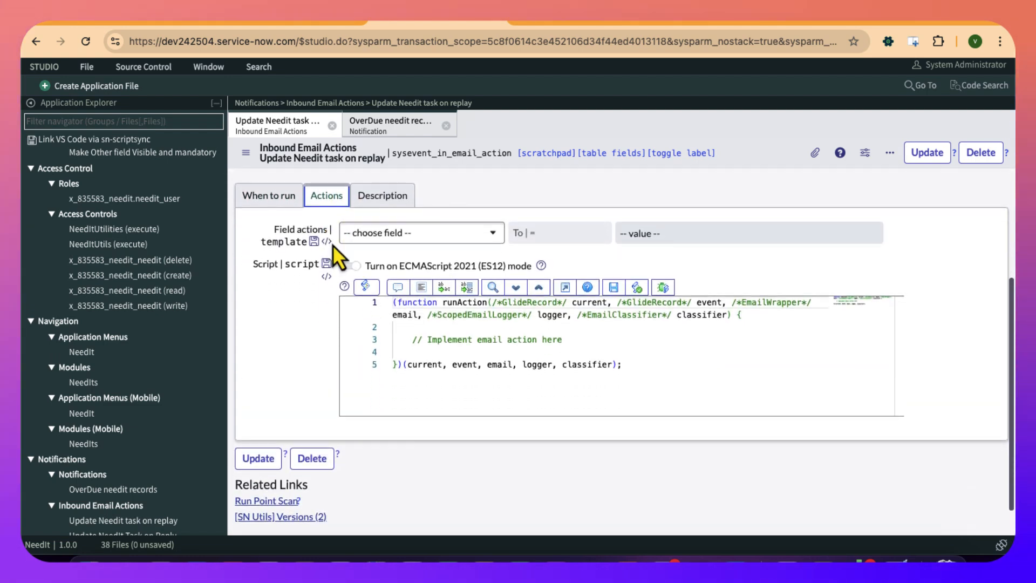
pyautogui.click(367, 235)
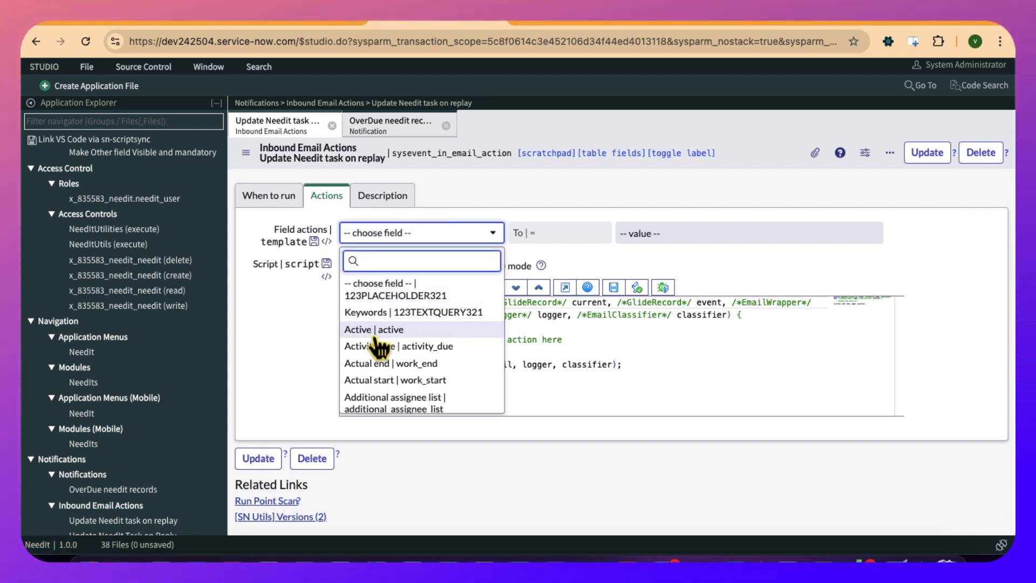
pyautogui.write('shor')
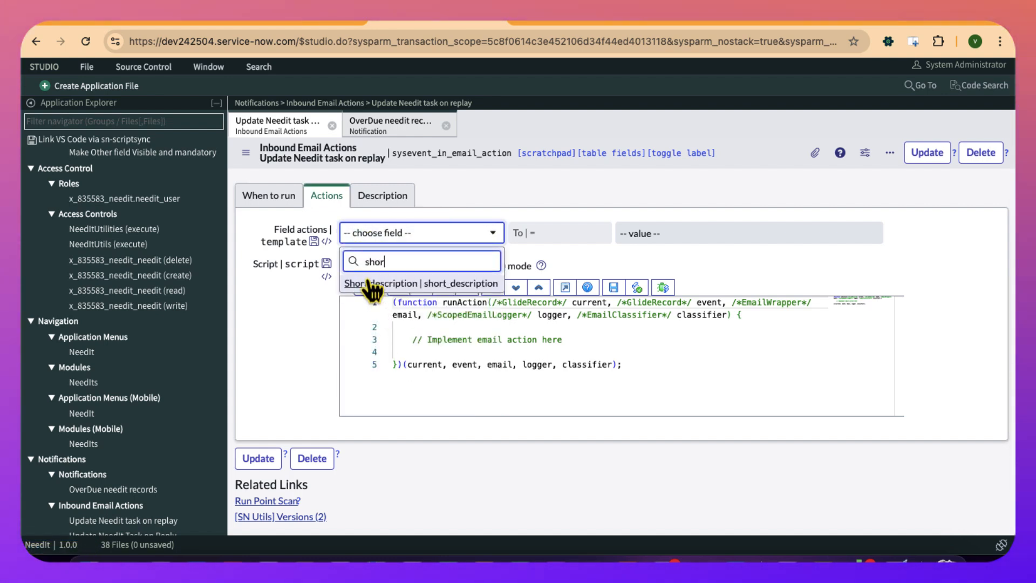
pyautogui.press('Return')
pyautogui.click(621, 237)
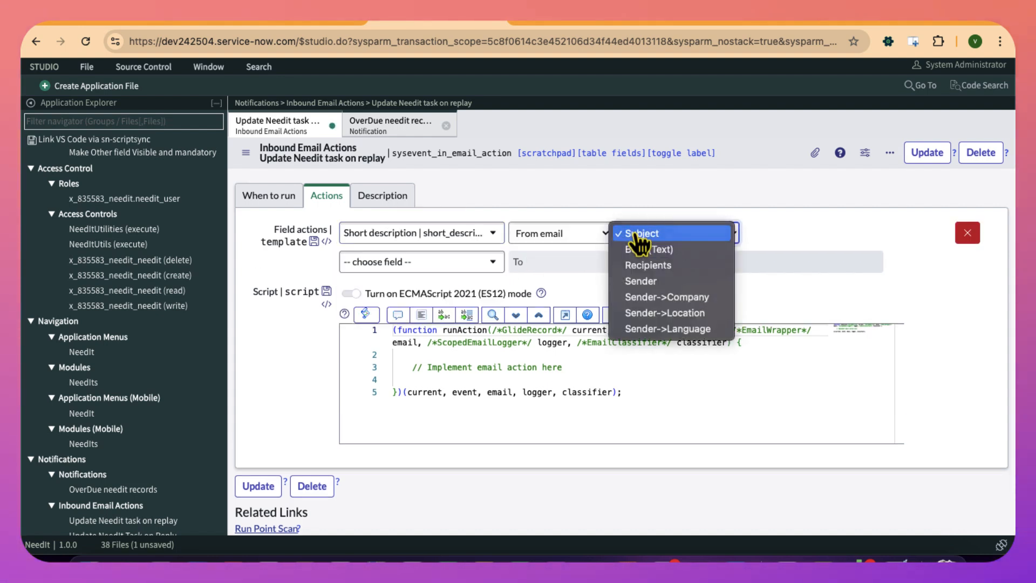
pyautogui.click(653, 250)
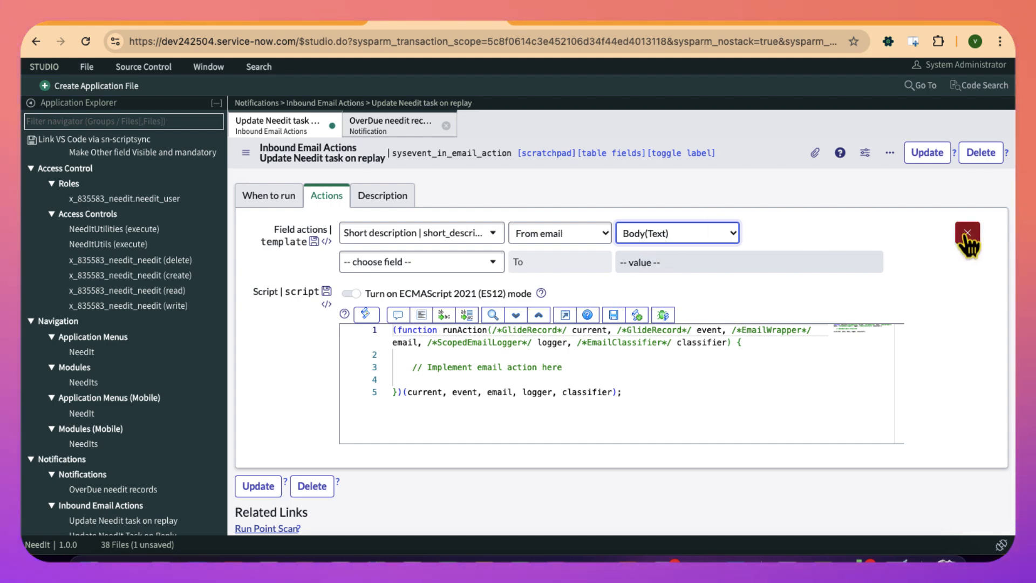
# - Remove the Short description field action and add current.work_notes = email.body_text; to the inbound action's script
pyautogui.click(967, 233)
pyautogui.click(606, 338)
pyautogui.press('Return')
pyautogui.press('Return')
pyautogui.write('cu')
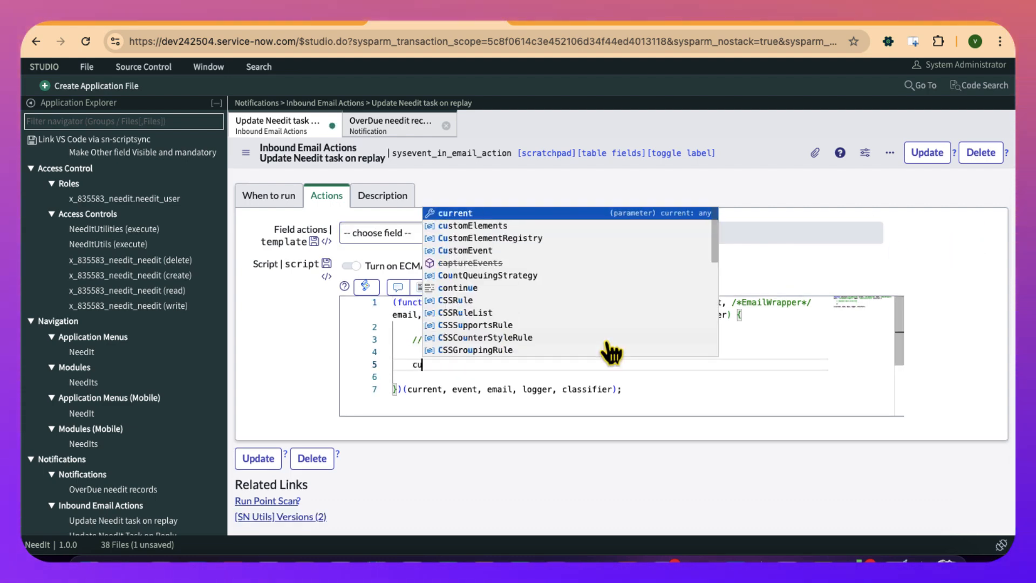
pyautogui.write('rrent.work')
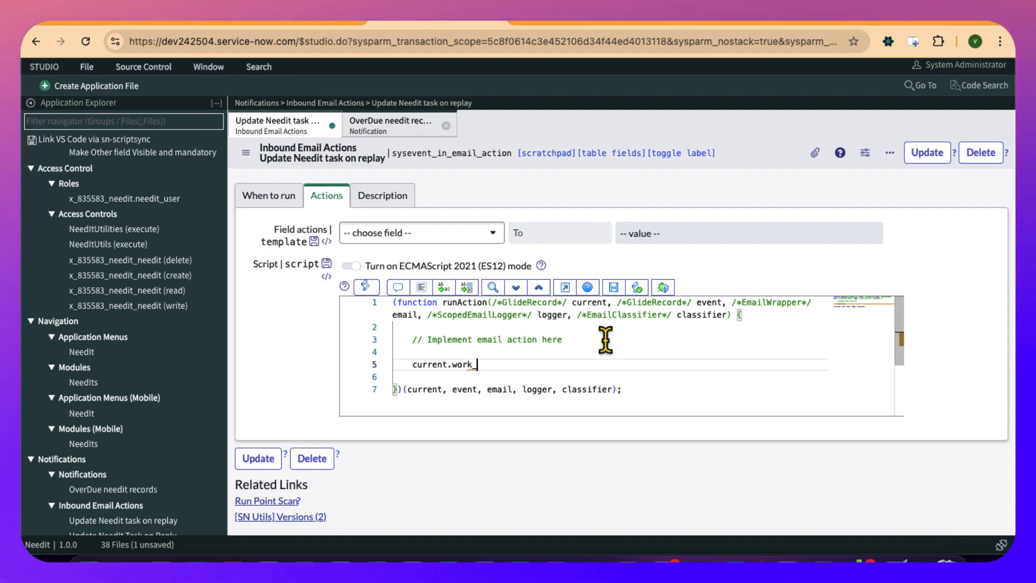
pyautogui.write('_notes')
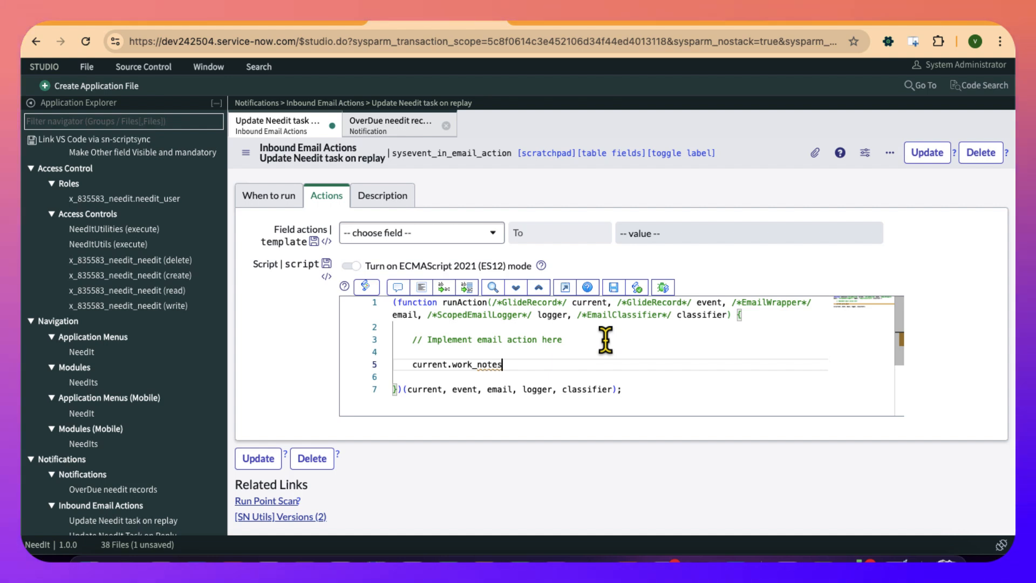
pyautogui.write('= email.')
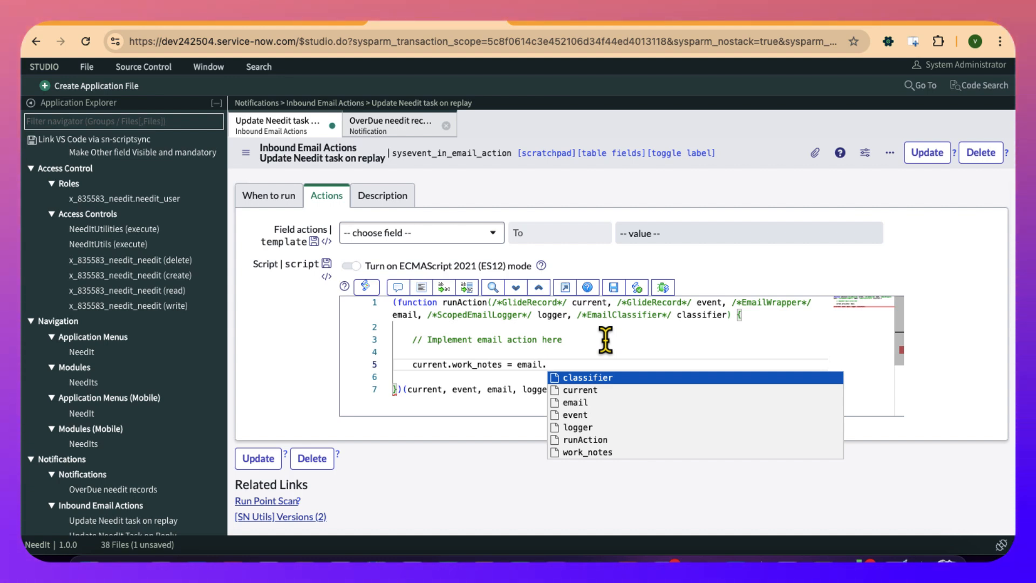
pyautogui.write('bod')
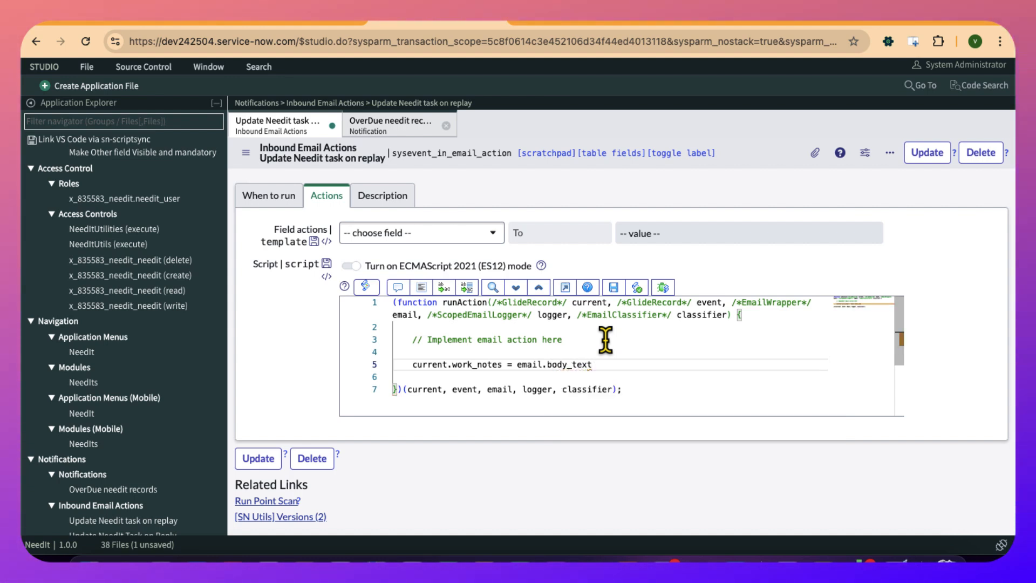
pyautogui.write('y_text')
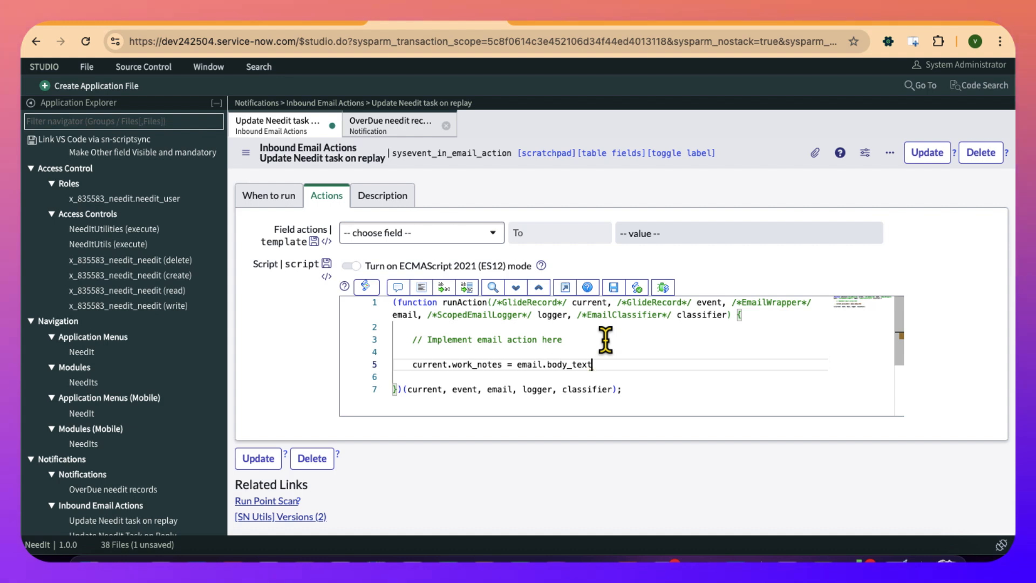
pyautogui.write(';')
pyautogui.press('Return')
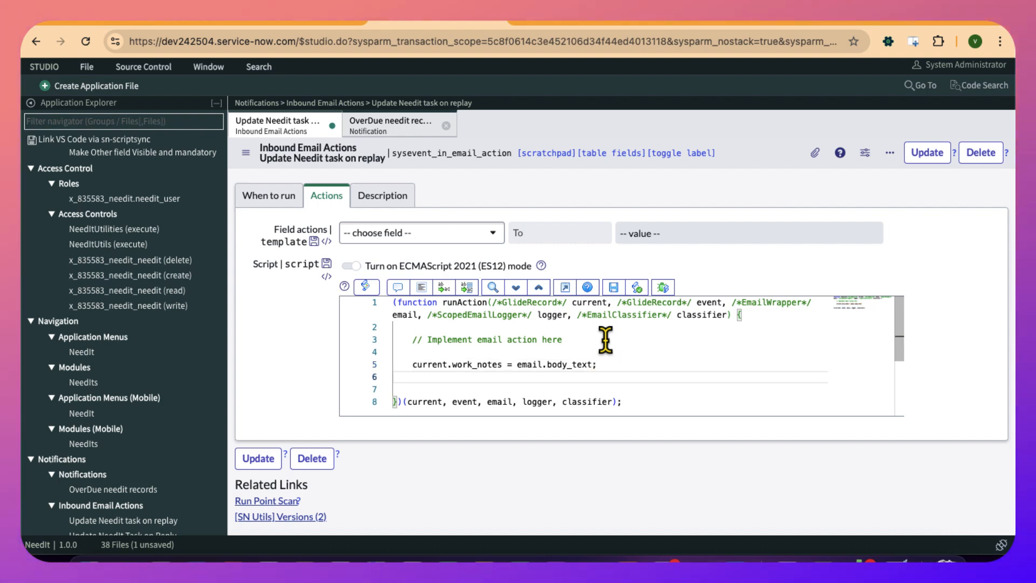
# - Add current.update(); below the work notes line in the script and save the inbound email action
pyautogui.doubleClick(569, 365)
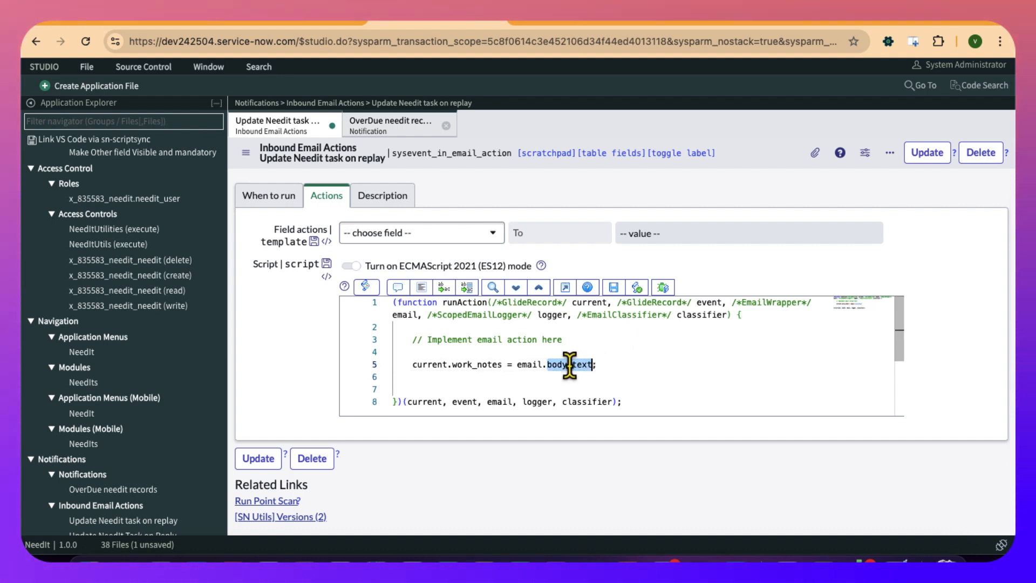
pyautogui.click(470, 365)
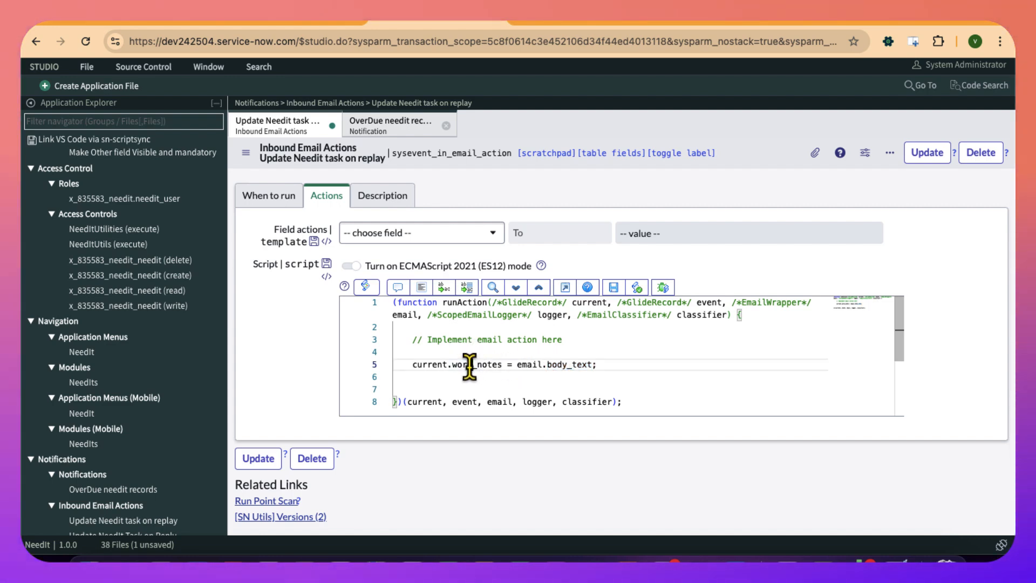
pyautogui.click(427, 376)
pyautogui.write('curr')
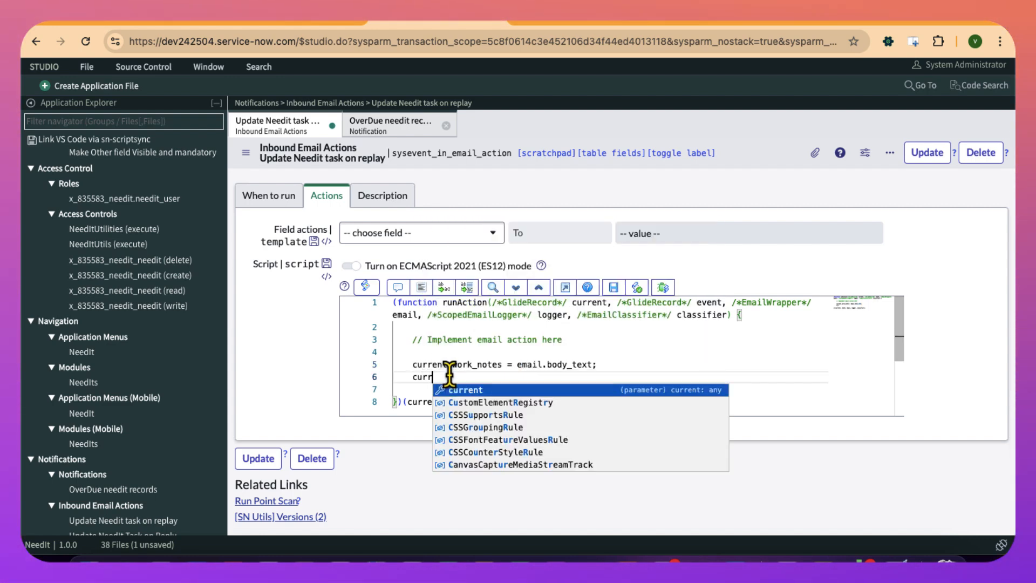
pyautogui.press('Return')
pyautogui.write('.update')
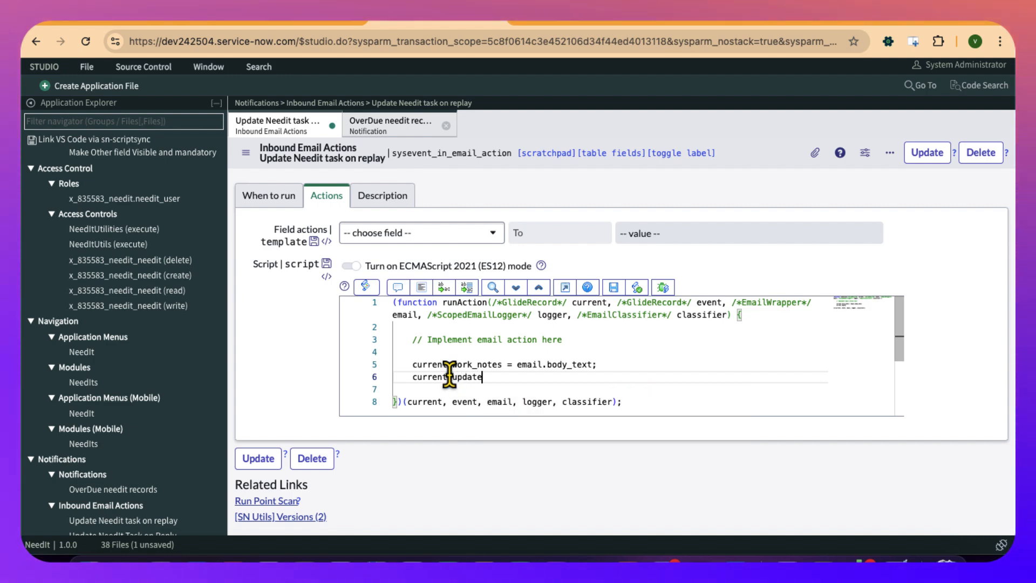
pyautogui.write('();')
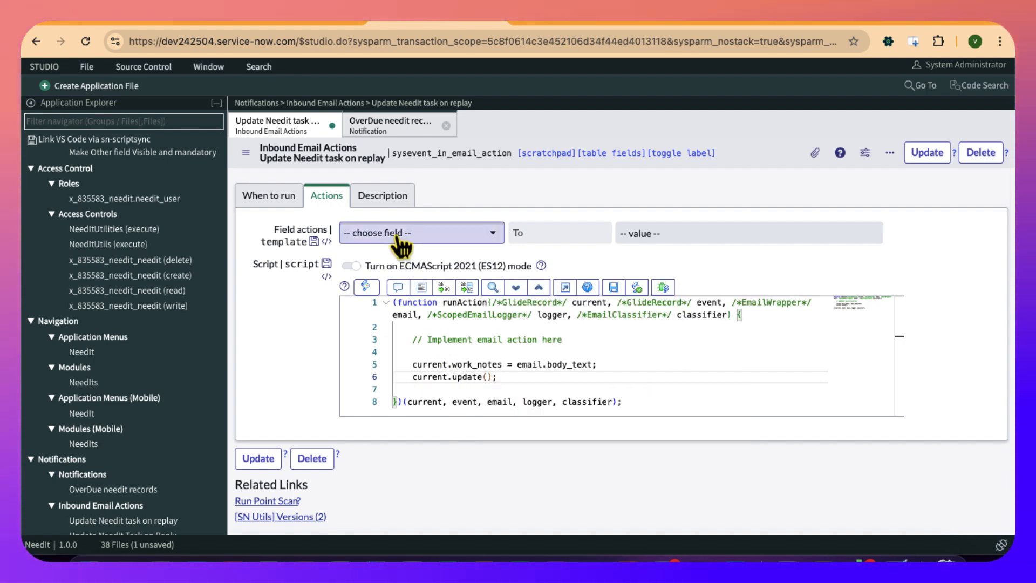
pyautogui.click(247, 153)
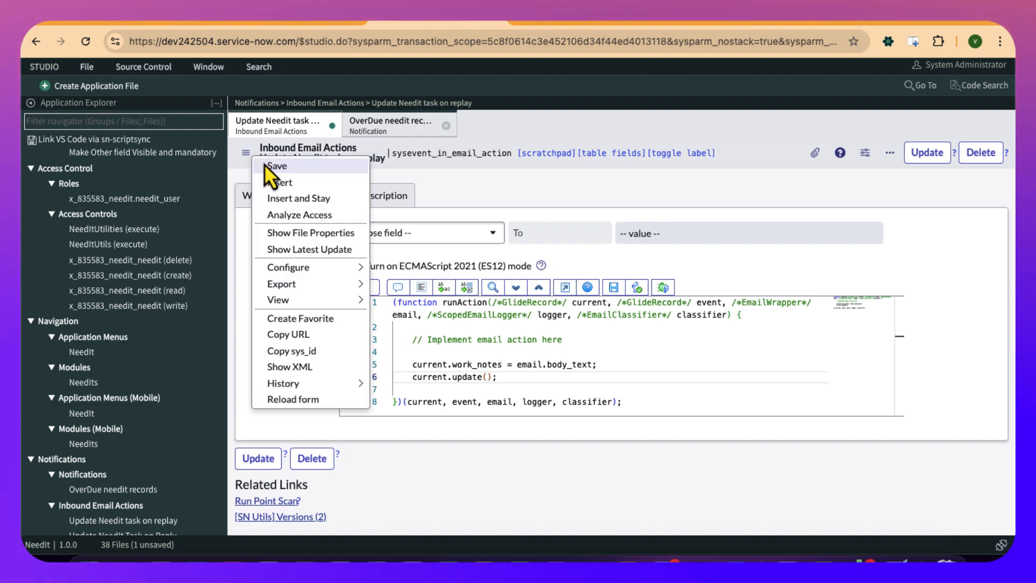
pyautogui.click(275, 166)
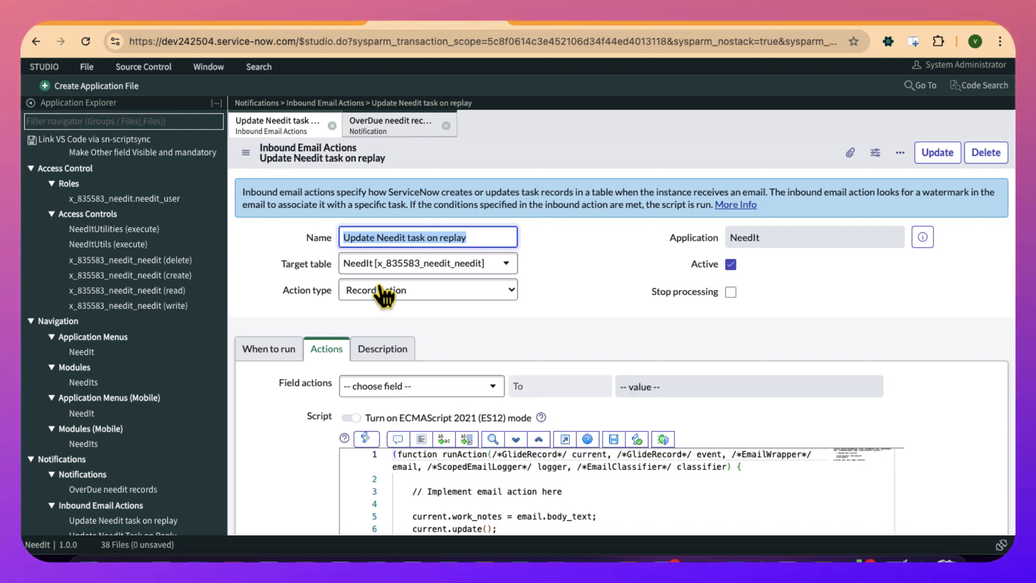
# - Review the inbound action's trigger type and condition script, then return to its actions
pyautogui.scroll(-3, 332, 322)
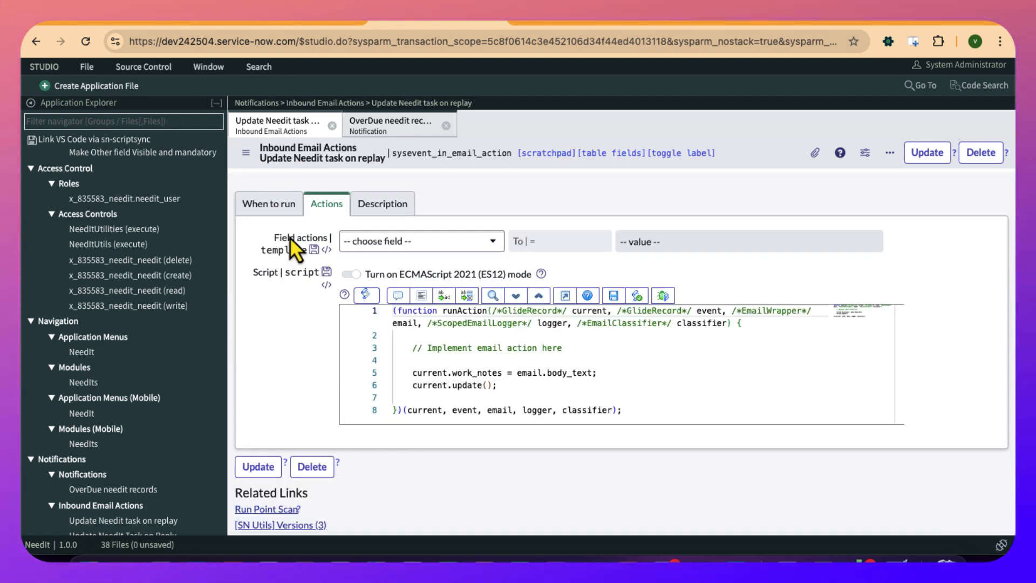
pyautogui.click(273, 212)
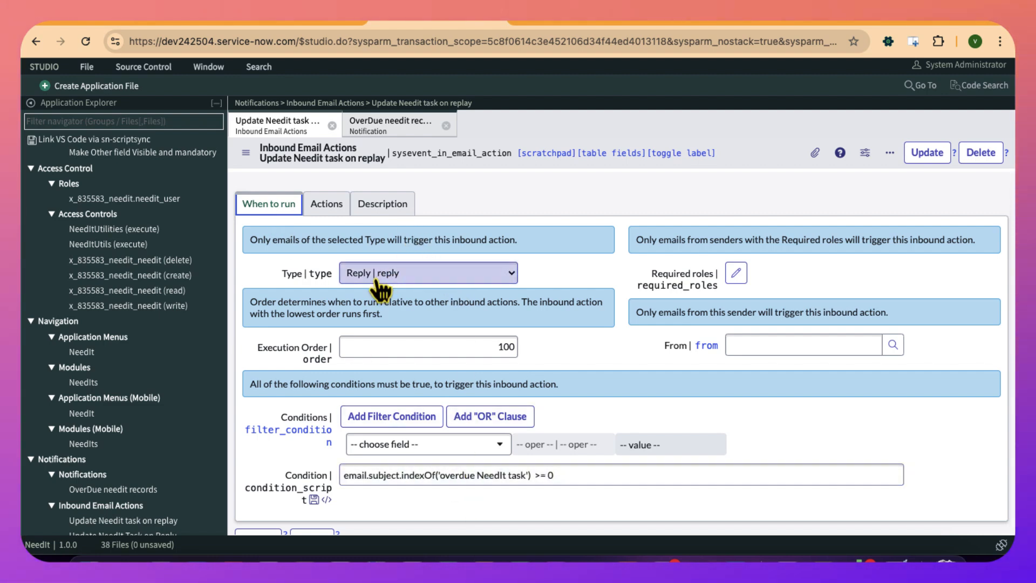
pyautogui.click(326, 204)
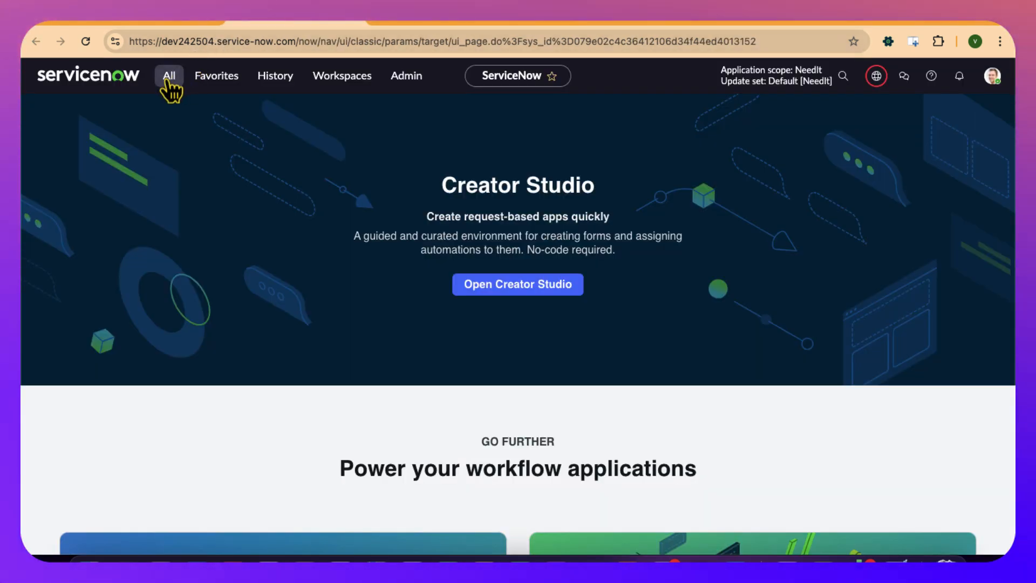
# - Switch to the main ServiceNow window, open the system Email Properties, and review the Inbound Email Configuration settings
pyautogui.click(168, 78)
pyautogui.write('email p')
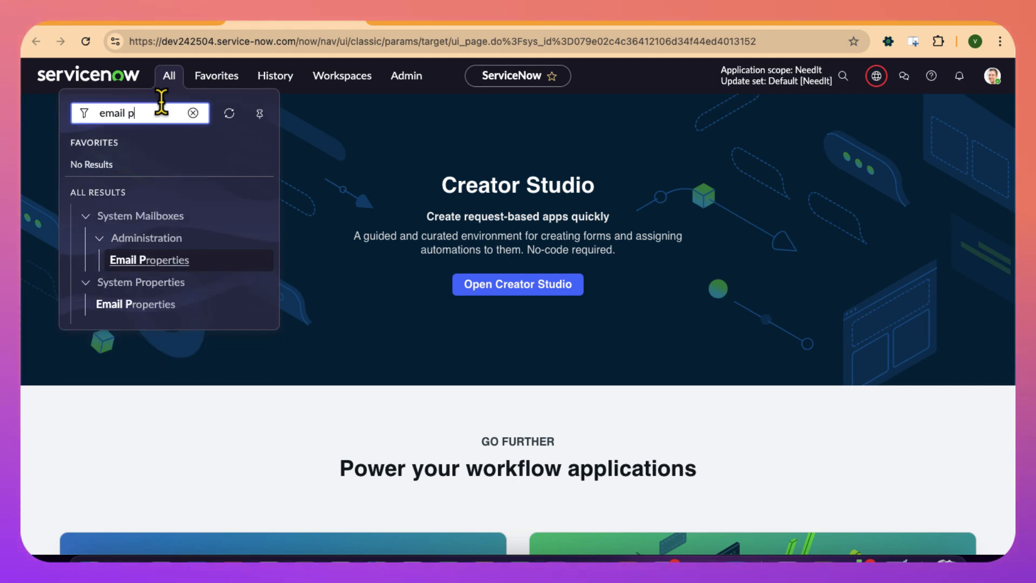
pyautogui.click(135, 304)
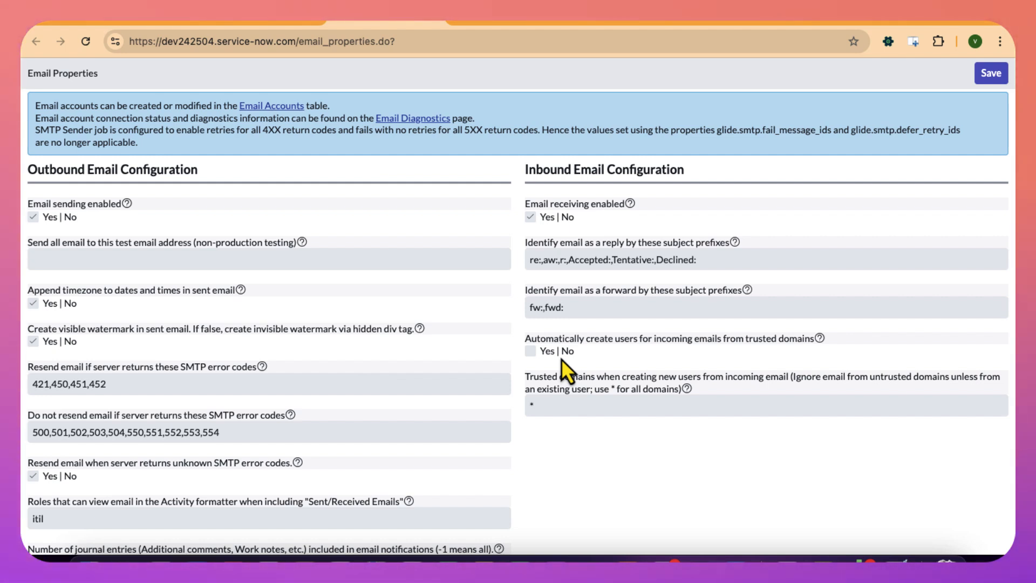
pyautogui.moveTo(523, 337); pyautogui.dragTo(763, 355)
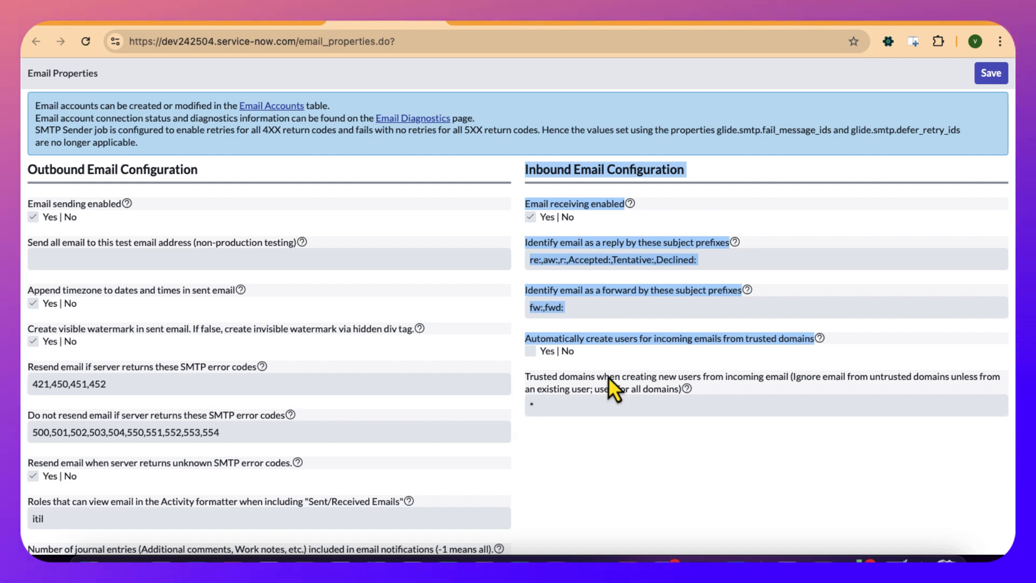
pyautogui.click(599, 407)
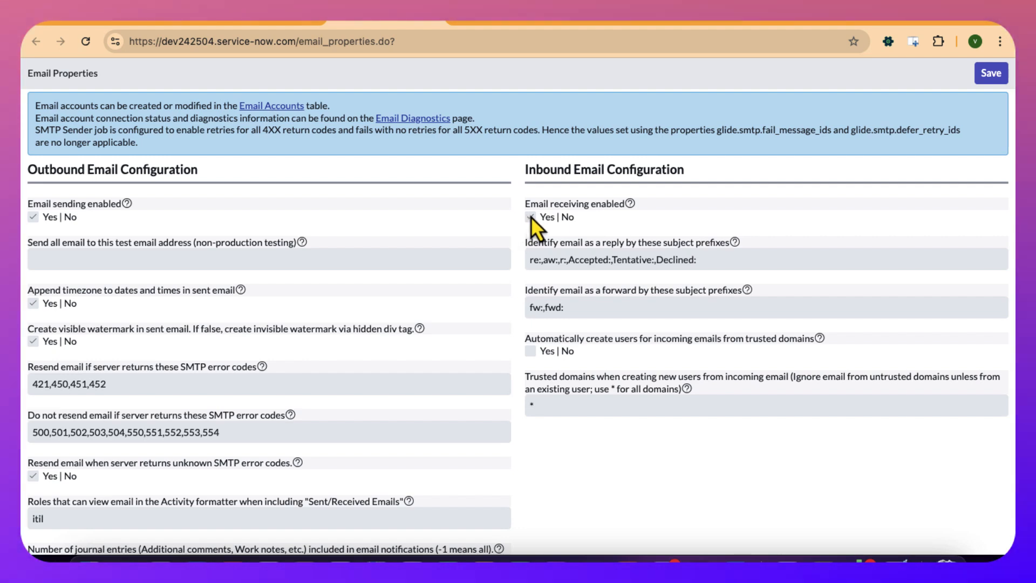
# - Return to the ServiceNow home page, search the navigator for "email account", and open the Email Accounts list
pyautogui.click(255, 24)
pyautogui.click(168, 76)
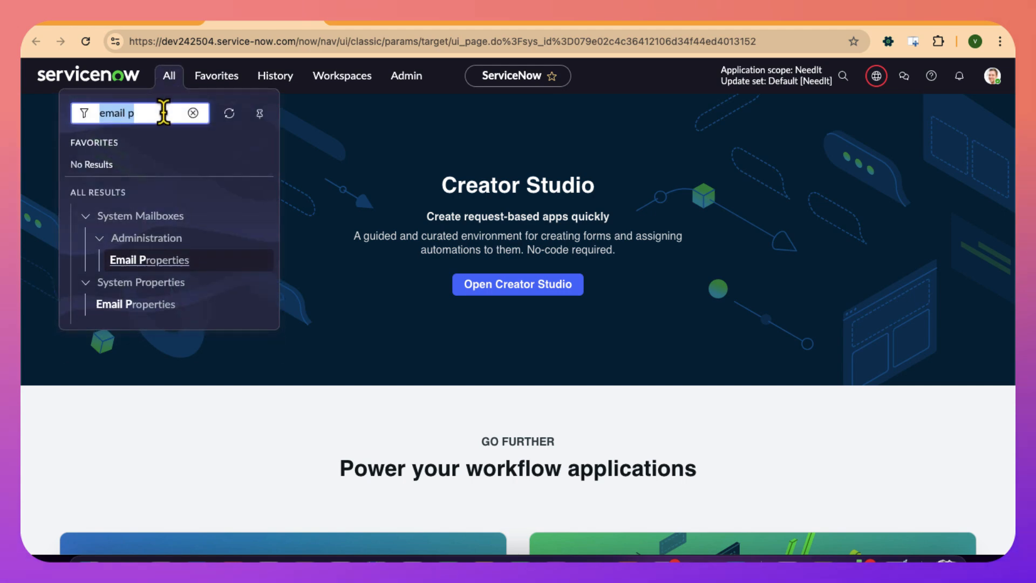
pyautogui.press('BackSpace')
pyautogui.write('email')
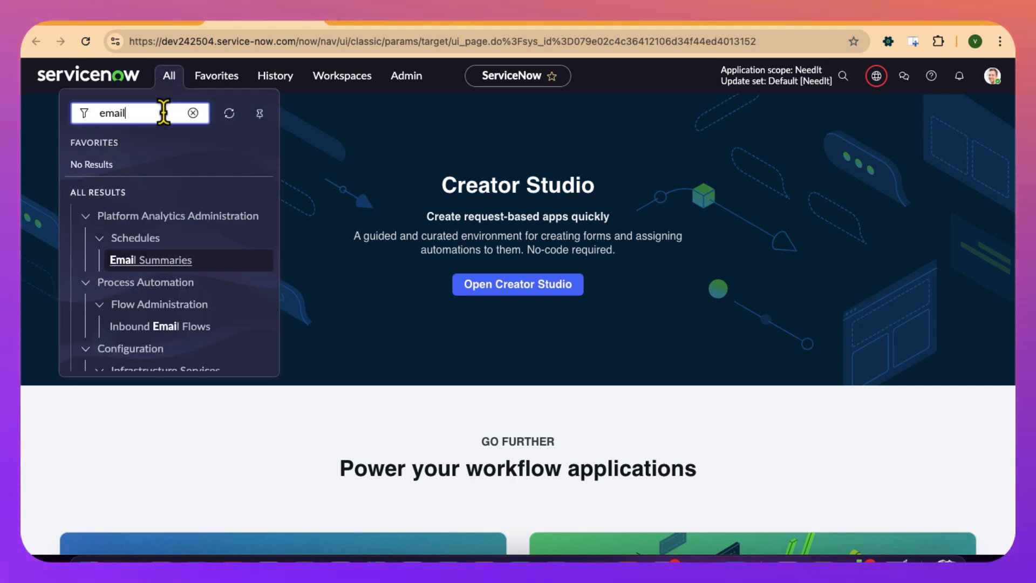
pyautogui.write(' account')
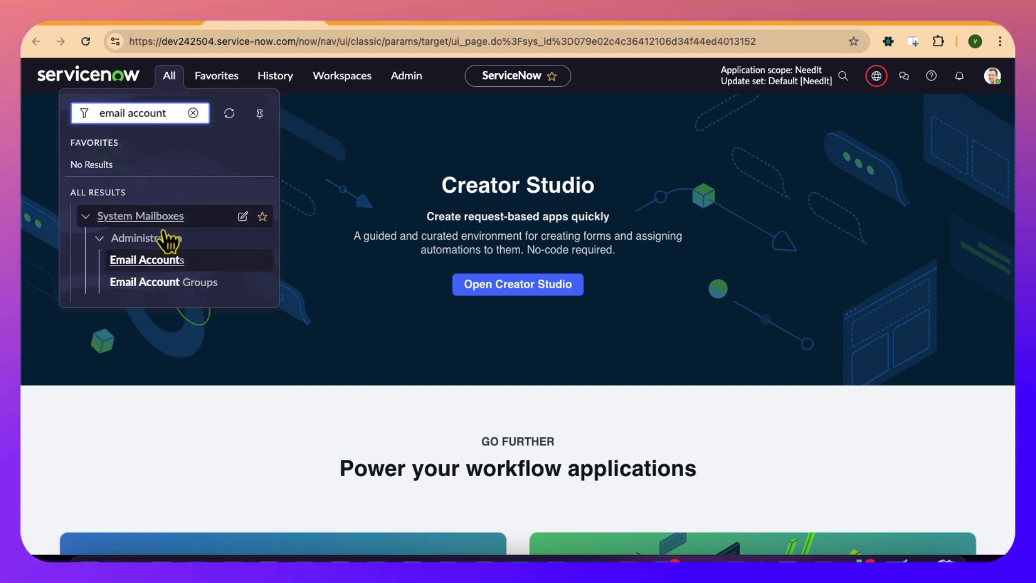
pyautogui.click(157, 260)
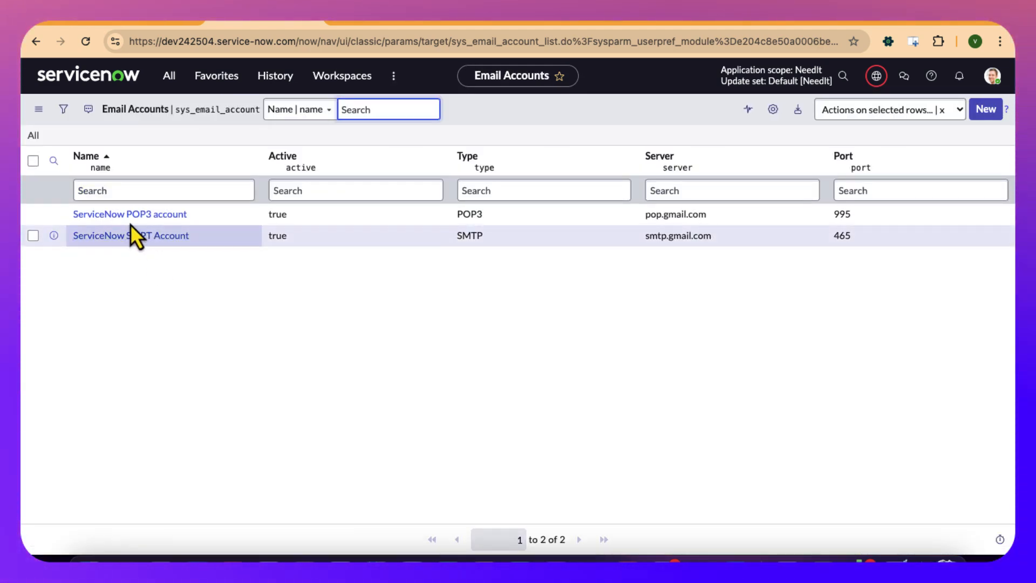
# - Open the ServiceNow POP3 account record and check the mailbox address in its User name field
pyautogui.click(54, 214)
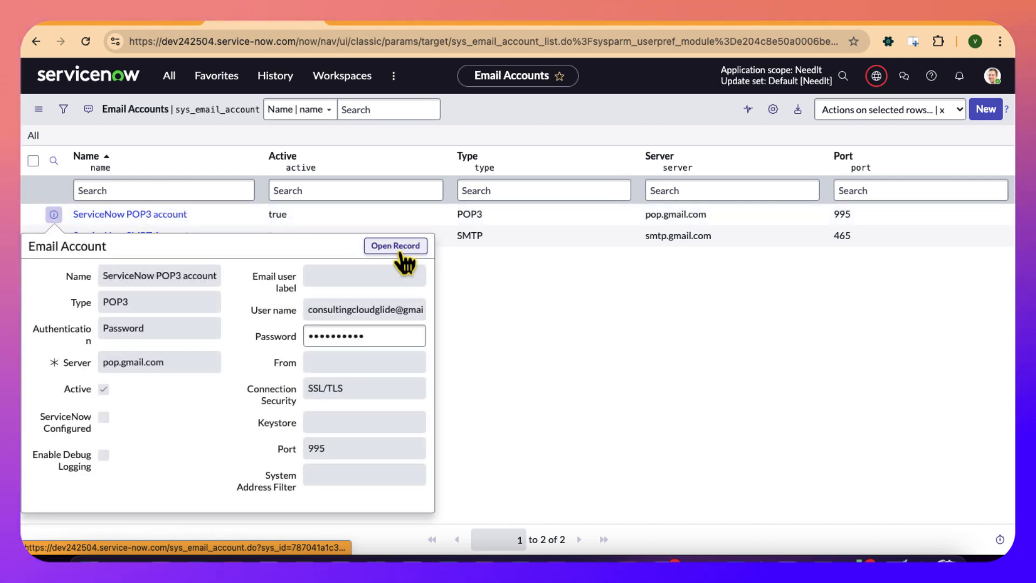
pyautogui.click(400, 247)
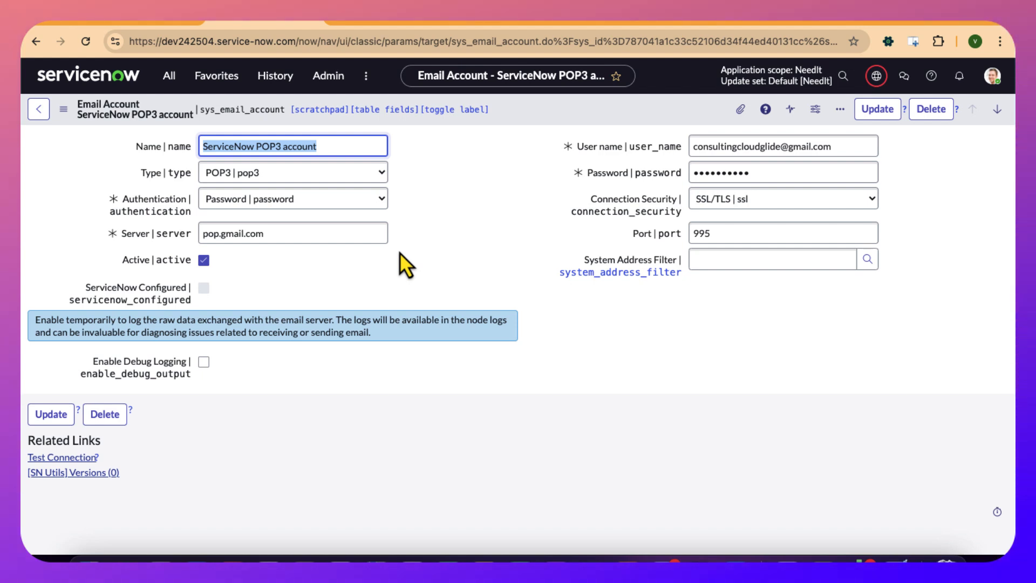
pyautogui.click(717, 143)
pyautogui.moveTo(848, 146); pyautogui.dragTo(675, 151)
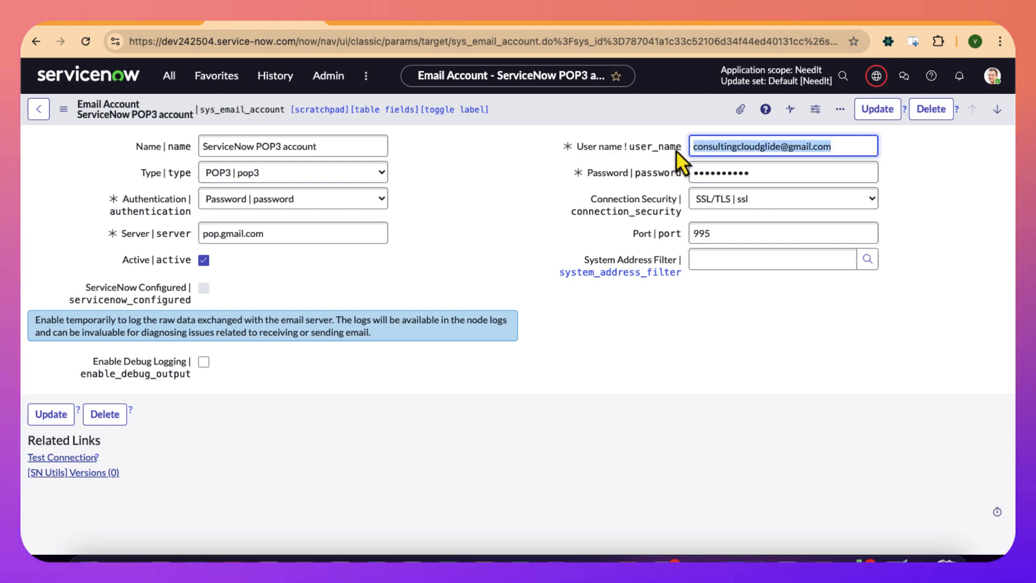
pyautogui.moveTo(769, 539)
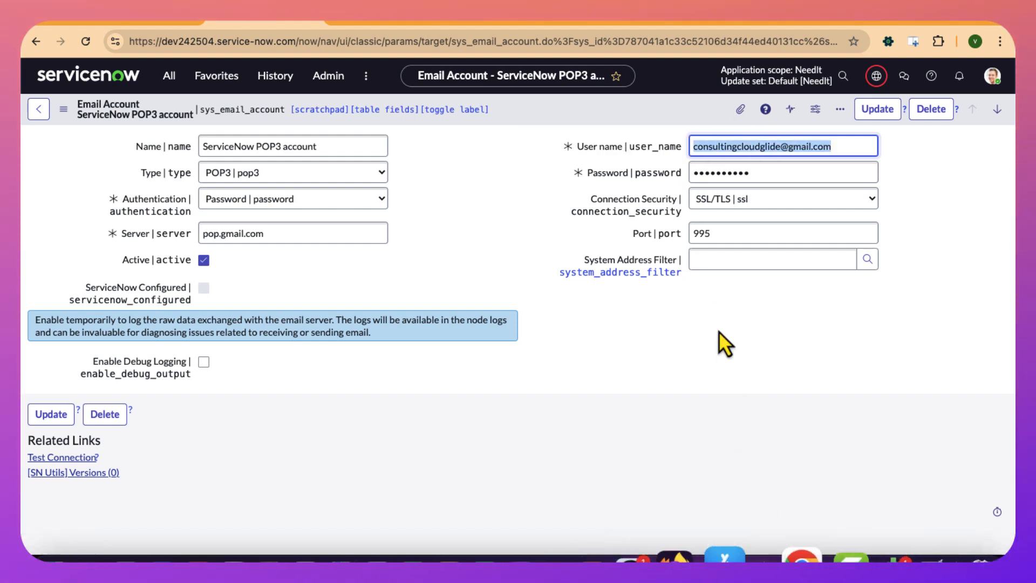
pyautogui.doubleClick(723, 149)
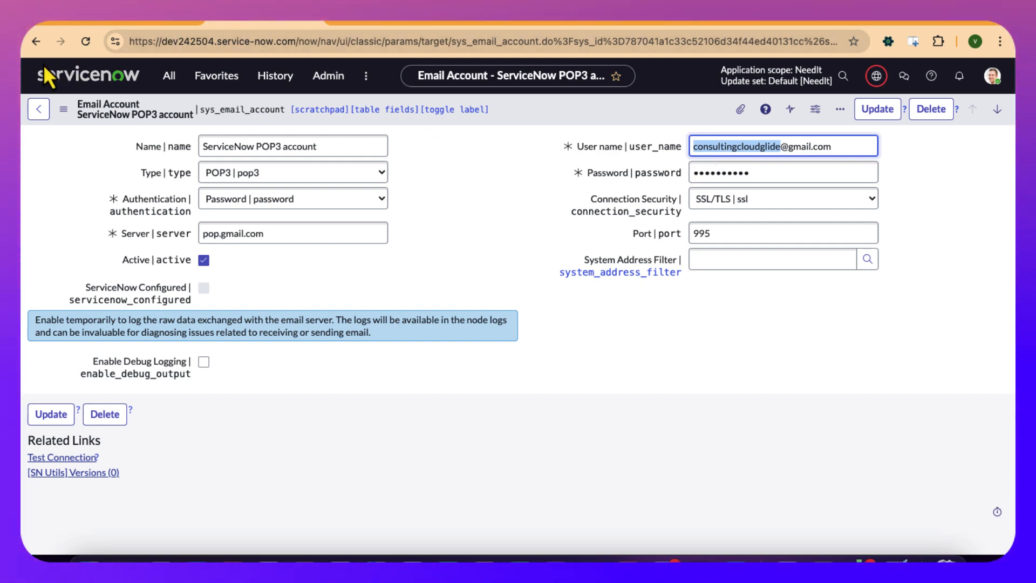
# - Leave the POP3 account record, search the navigator for "needit", and open the NeedIts list
pyautogui.click(38, 47)
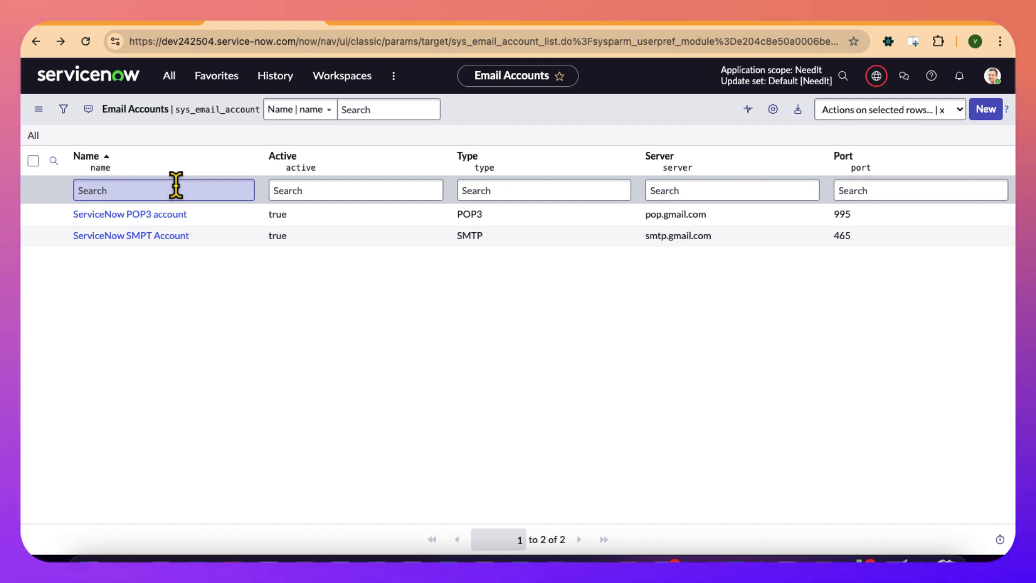
pyautogui.click(168, 80)
pyautogui.write('need')
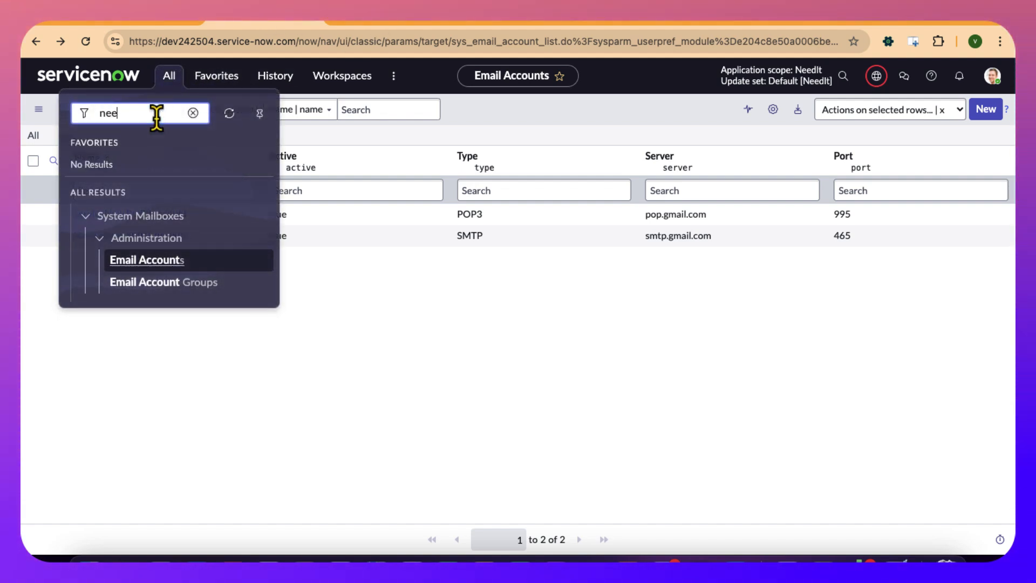
pyautogui.write('it')
pyautogui.click(123, 240)
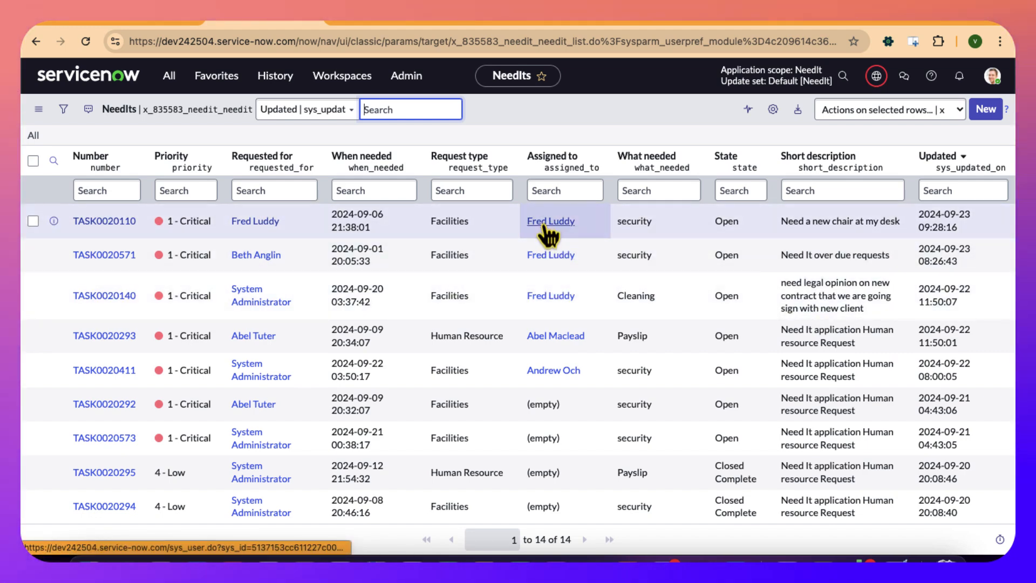
# - Open a new browser tab, switch to the notification recipient's Google account, and open the Gmail message "overdue NeedIt task TASK0020140"
pyautogui.click(947, 10)
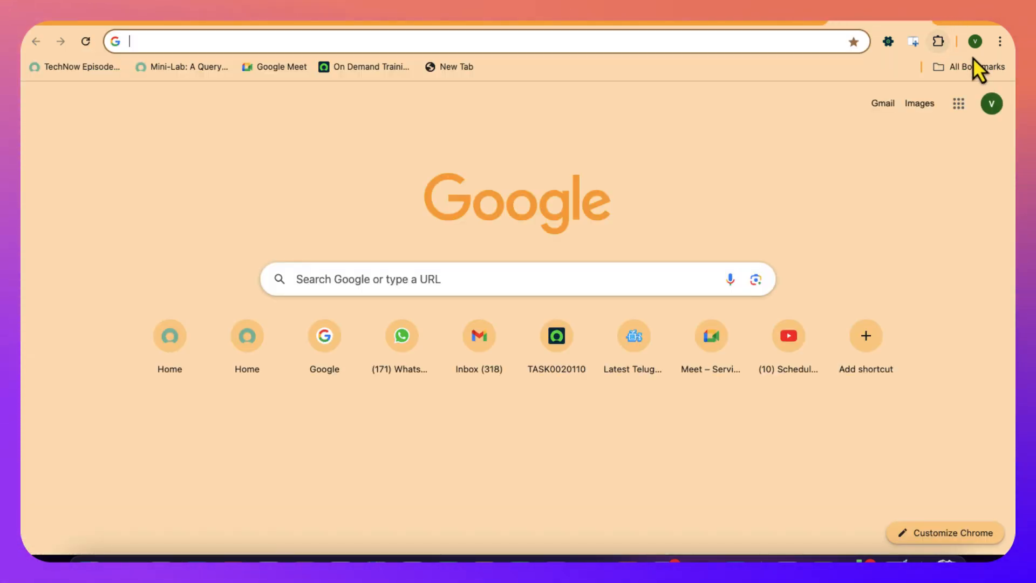
pyautogui.click(990, 106)
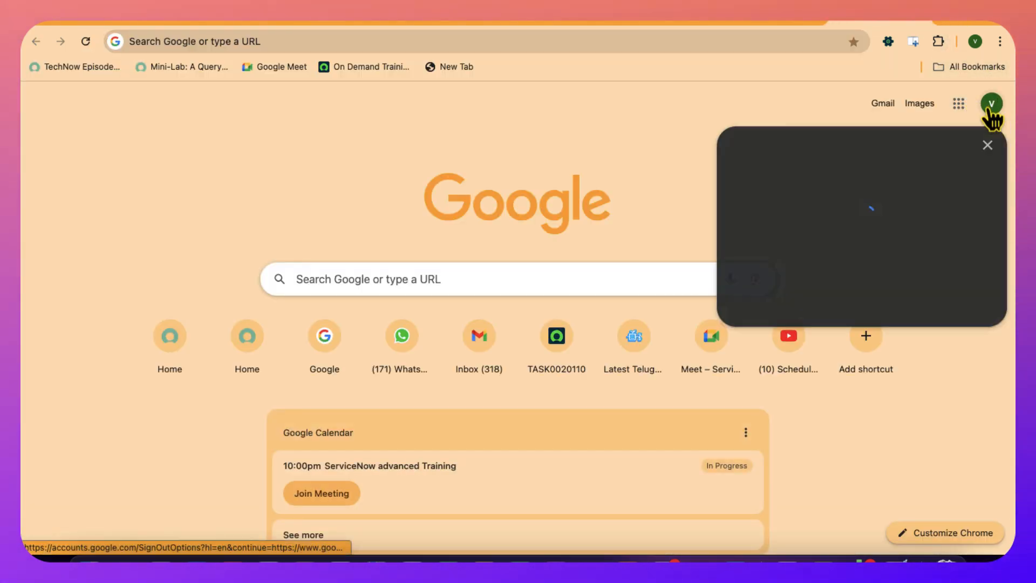
pyautogui.click(811, 375)
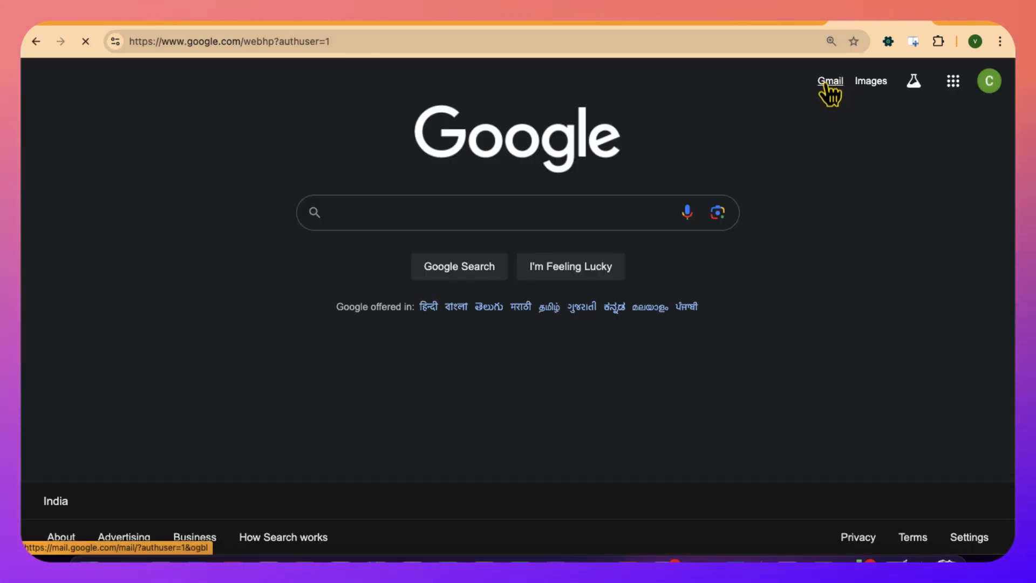
pyautogui.click(830, 82)
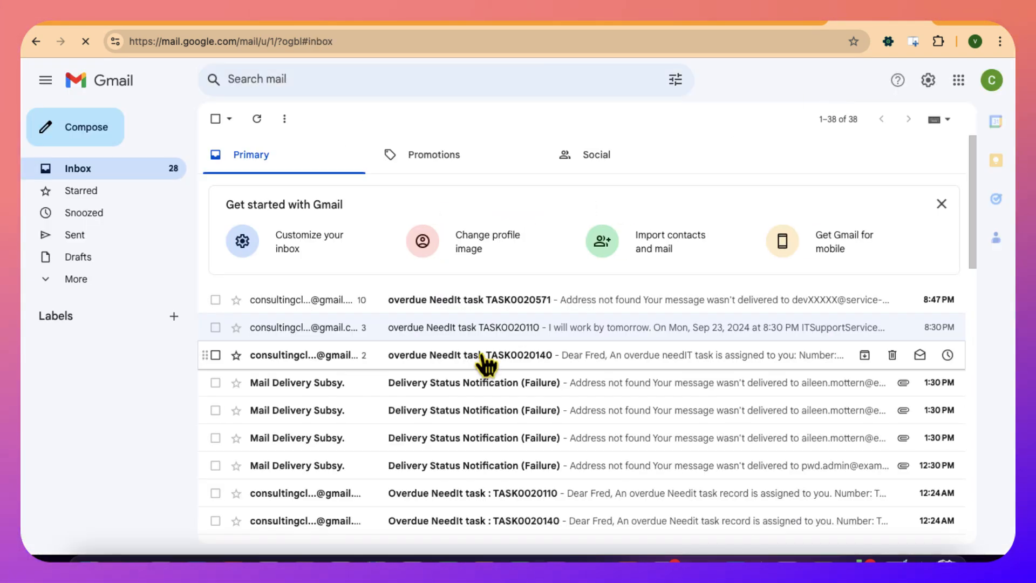
pyautogui.click(453, 357)
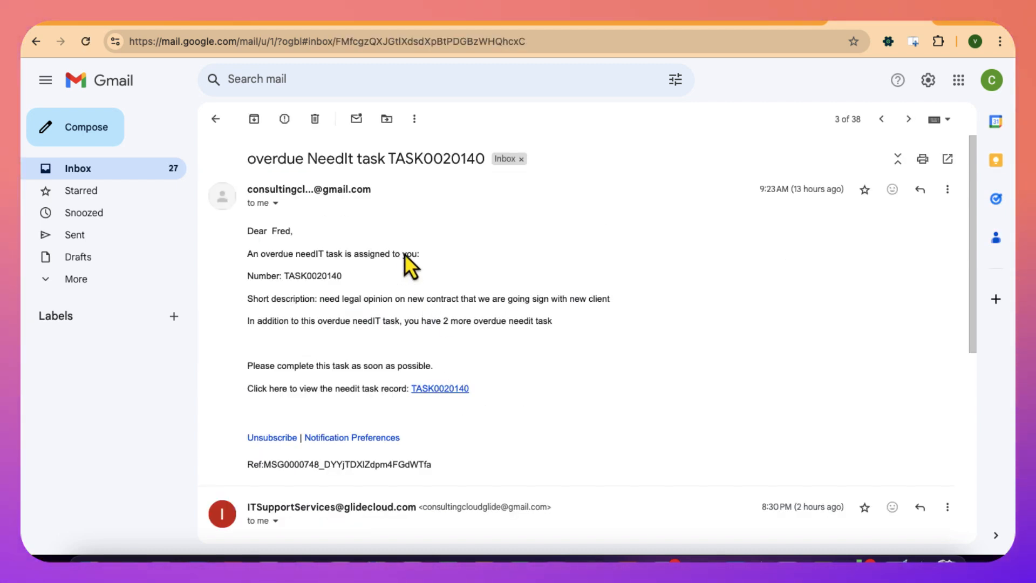
# - Copy the task number from the email subject, filter the NeedIts list by TASK0020140, and open that record
pyautogui.doubleClick(416, 159)
pyautogui.hotkey('ctrl', 'c')
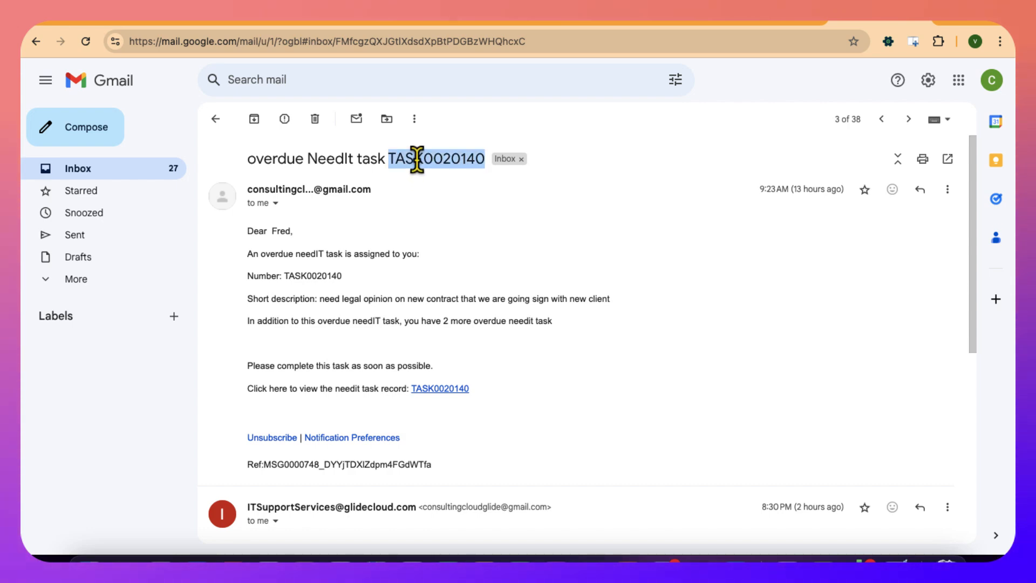
pyautogui.click(438, 21)
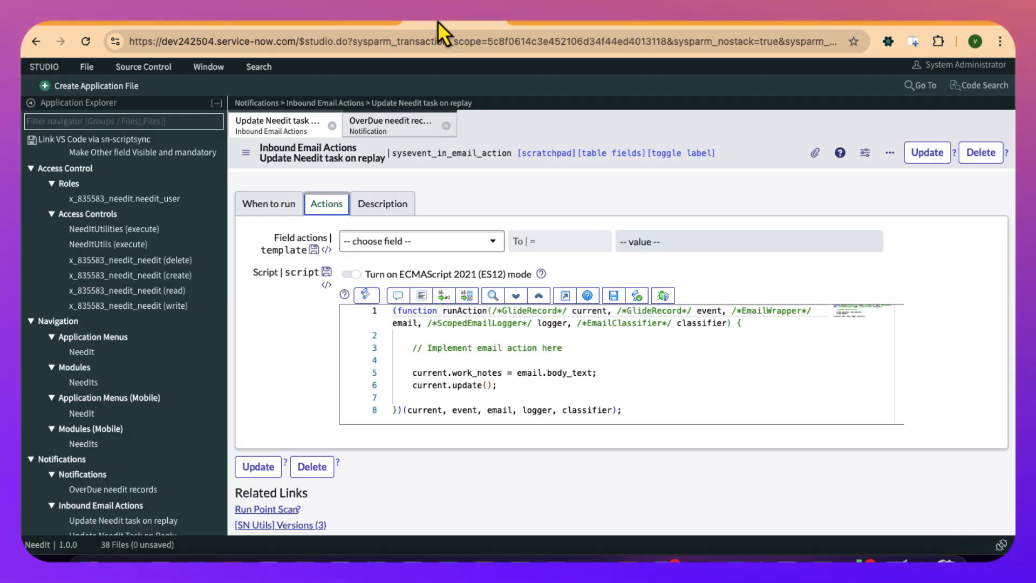
pyautogui.click(250, 22)
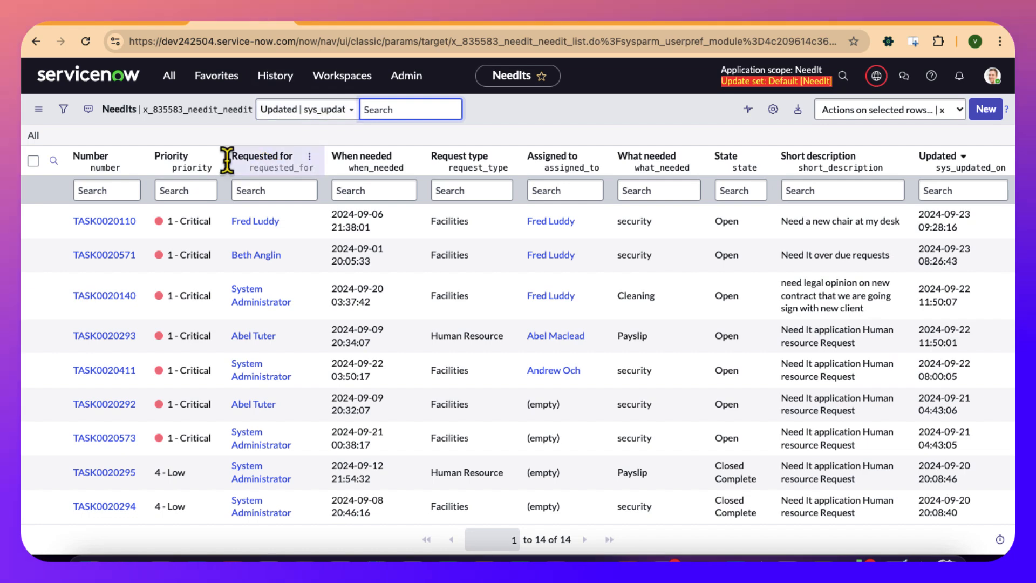
pyautogui.click(100, 189)
pyautogui.hotkey('ctrl', 'v')
pyautogui.press('Return')
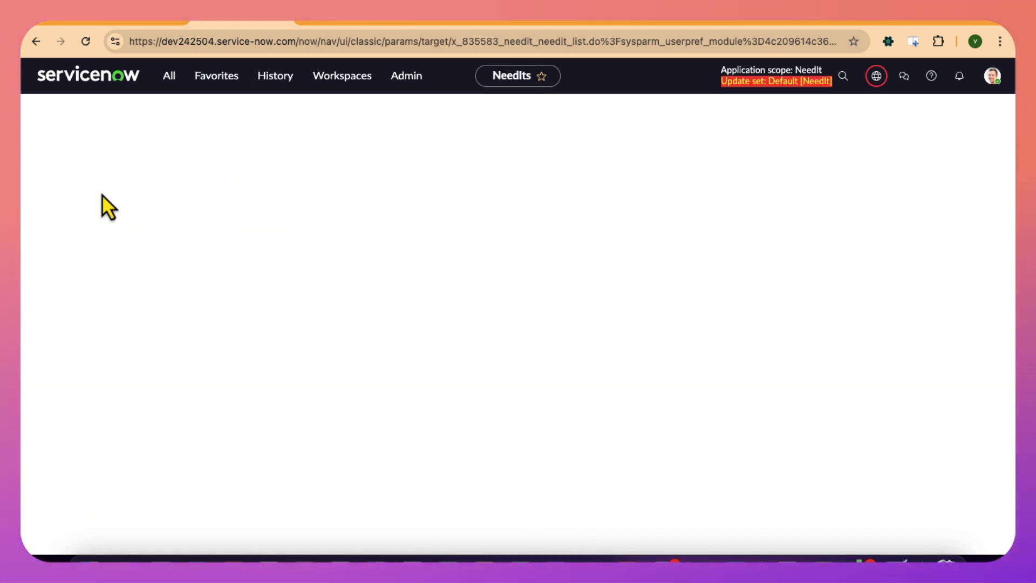
pyautogui.doubleClick(111, 114)
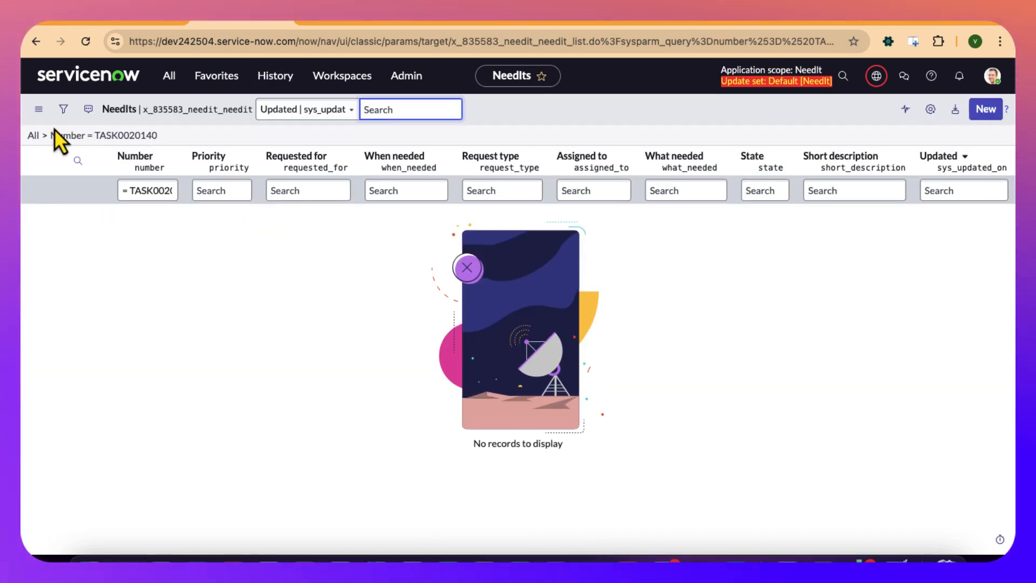
pyautogui.click(130, 188)
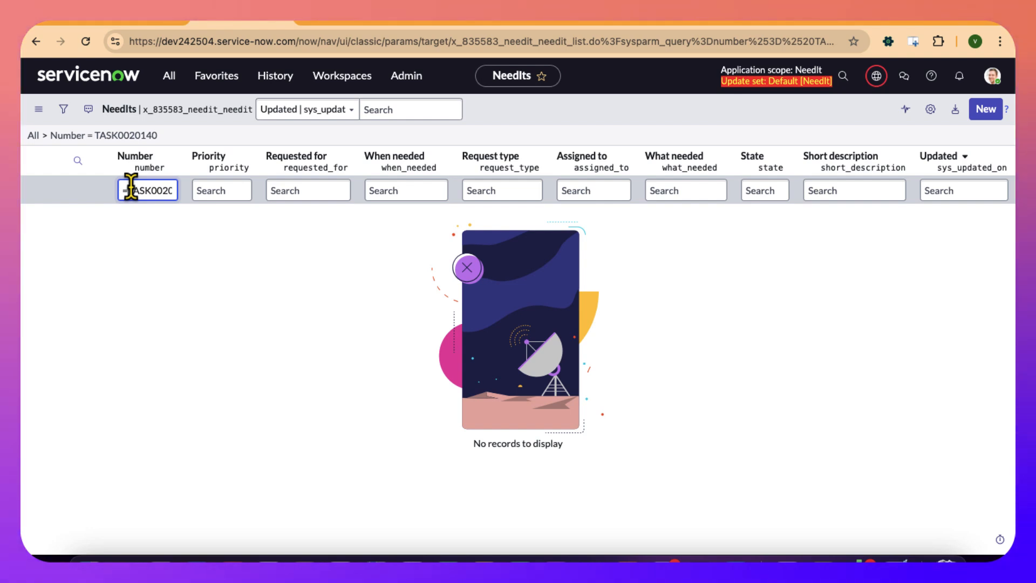
pyautogui.press('Return')
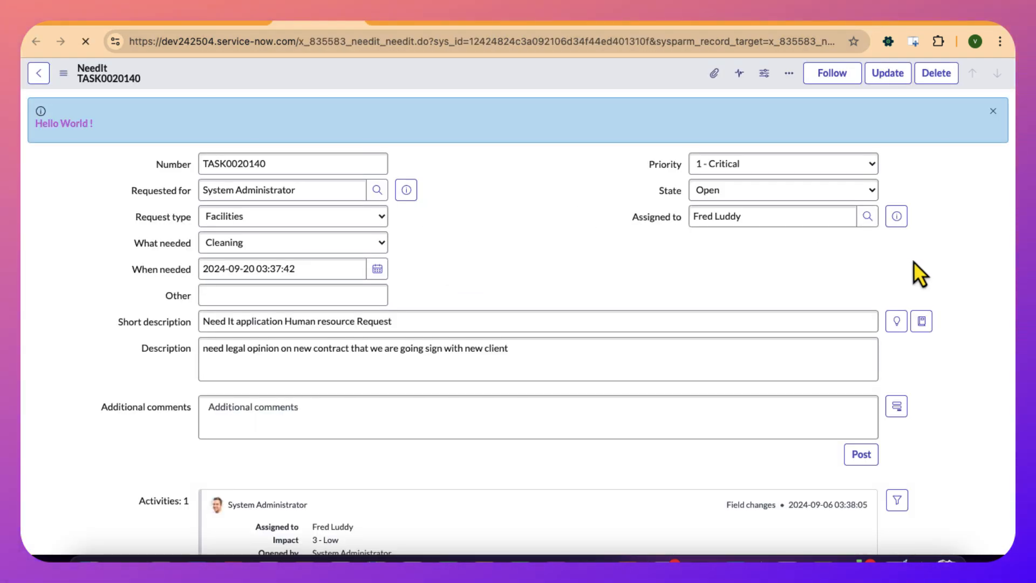
# - Open the user record of the task's assignee and check the address in its Email field
pyautogui.click(896, 217)
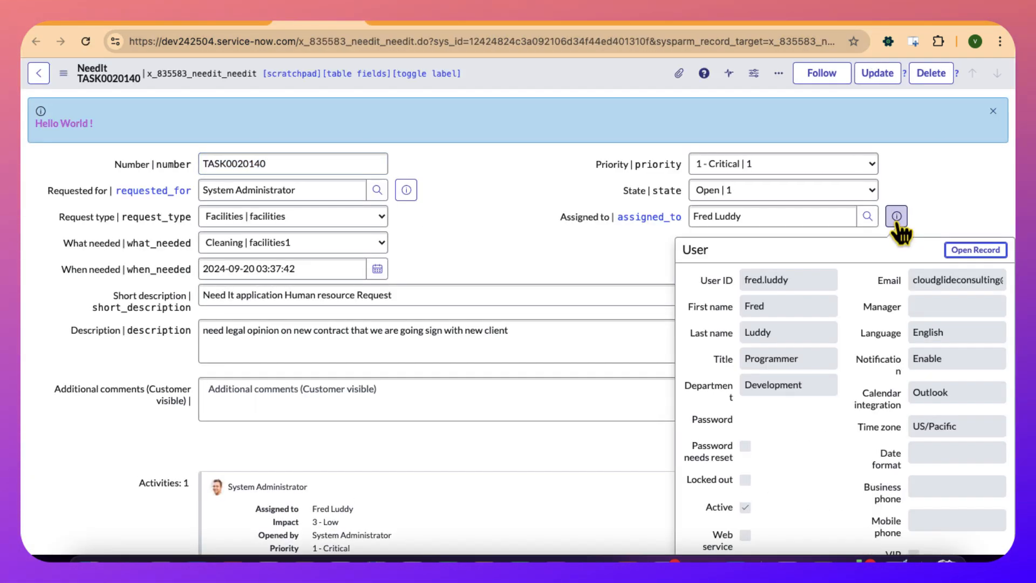
pyautogui.click(352, 20)
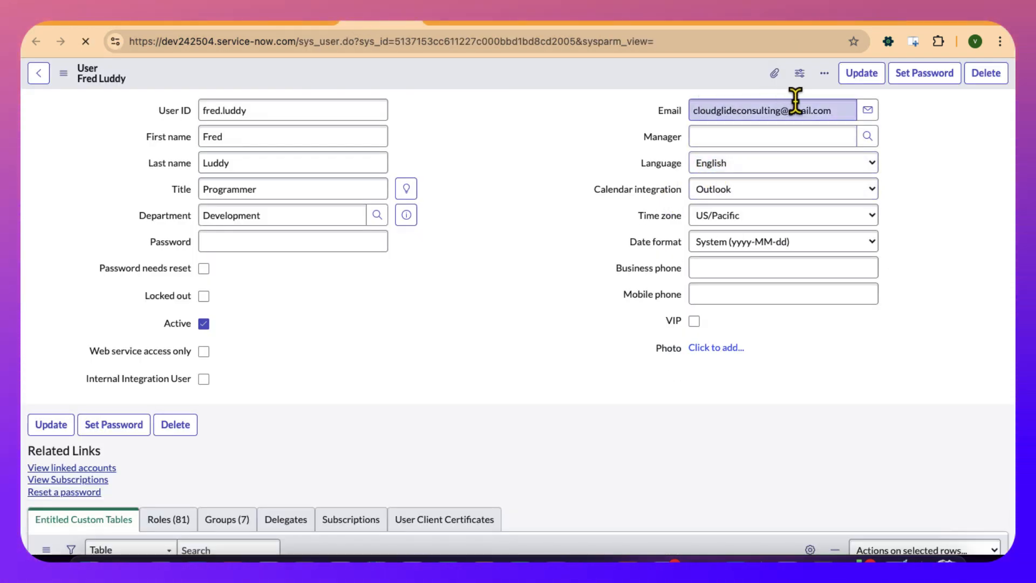
pyautogui.click(835, 110)
pyautogui.moveTo(825, 110); pyautogui.dragTo(672, 124)
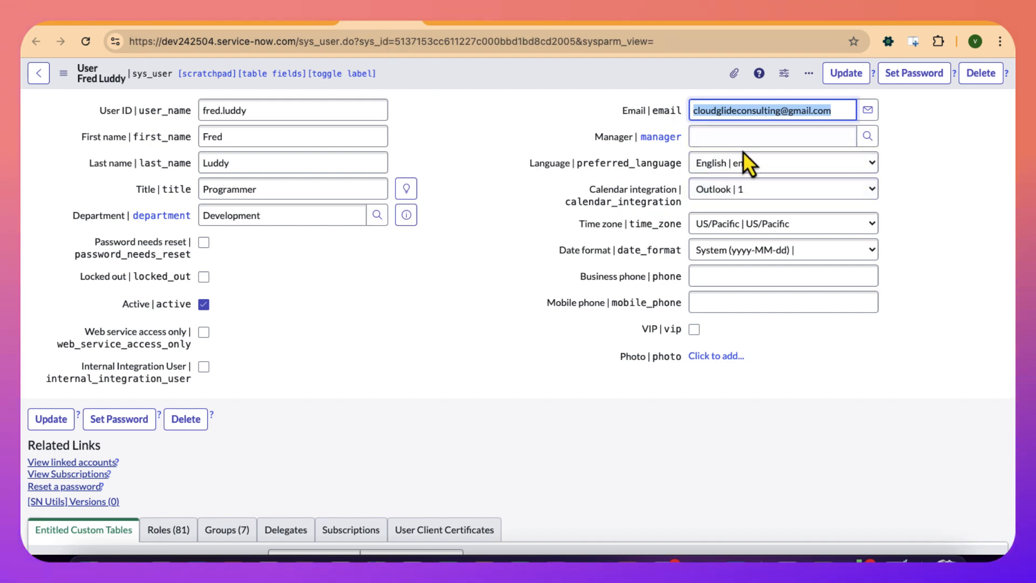
# - Return to Gmail, review the overdue notification for TASK0020140, and start a reply to its first message
pyautogui.click(874, 23)
pyautogui.scroll(-1, 613, 274)
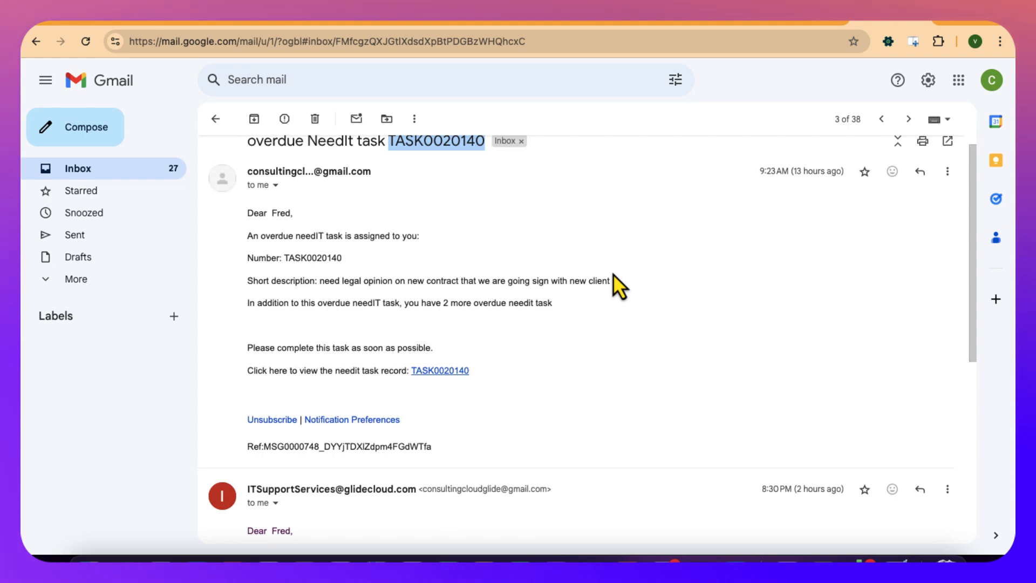
pyautogui.scroll(1, 613, 274)
pyautogui.scroll(-2, 613, 274)
pyautogui.scroll(2, 613, 273)
pyautogui.click(947, 190)
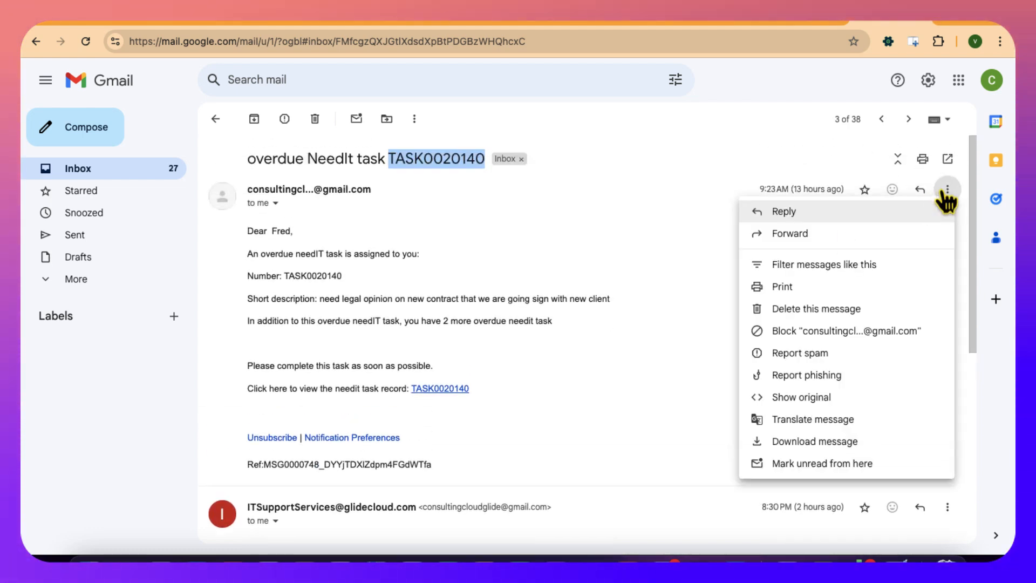
pyautogui.click(825, 212)
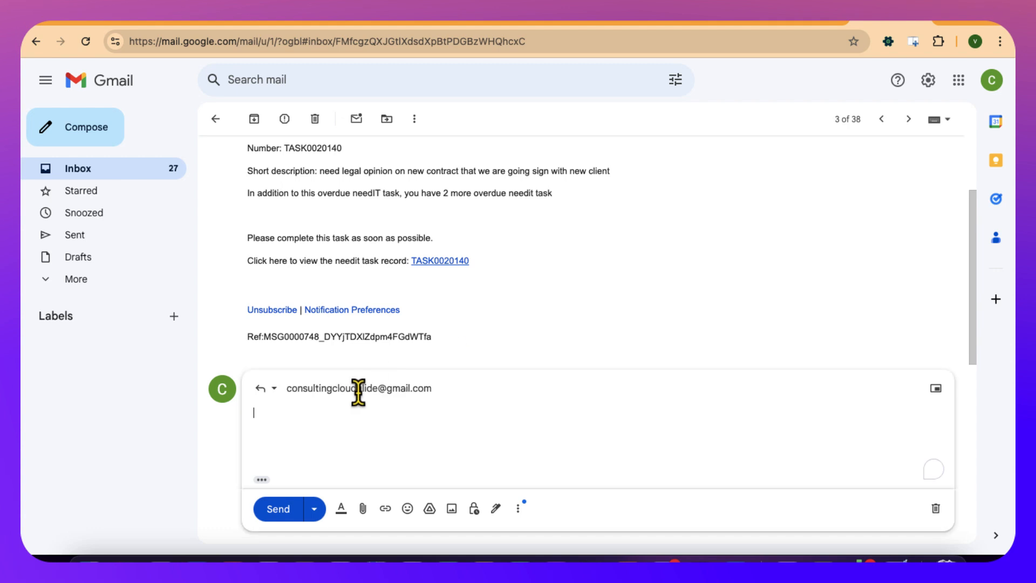
# - Write "I am going to work on this task and complete it by tomorrow." as the reply and send it
pyautogui.press('BackSpace')
pyautogui.press('BackSpace')
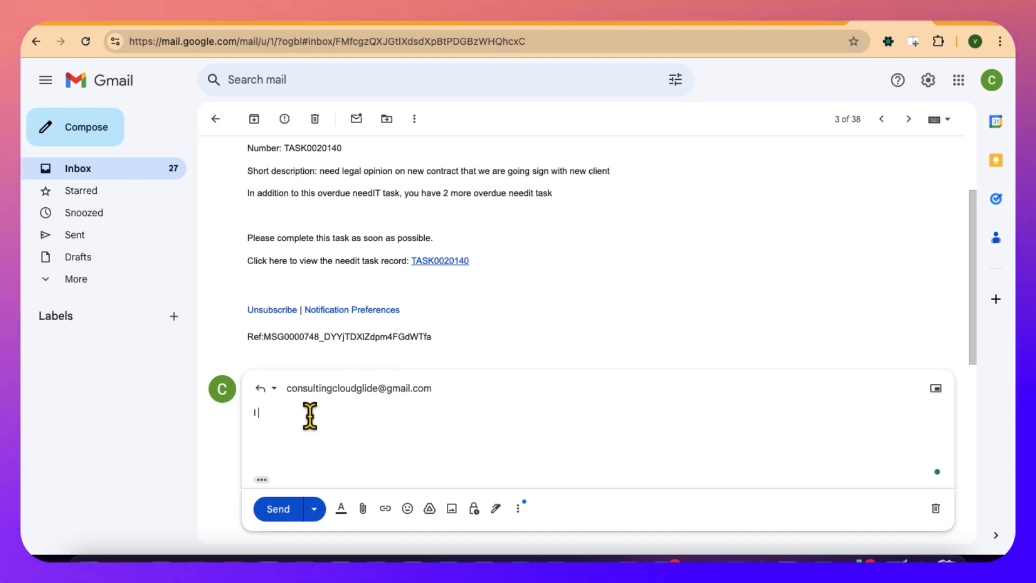
pyautogui.write('am going to work')
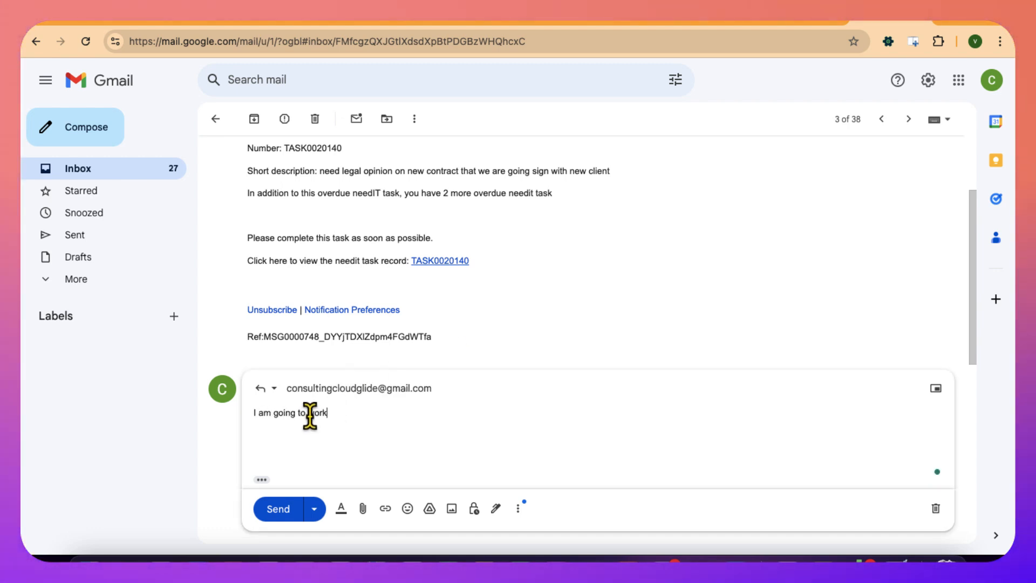
pyautogui.write(' on this task ')
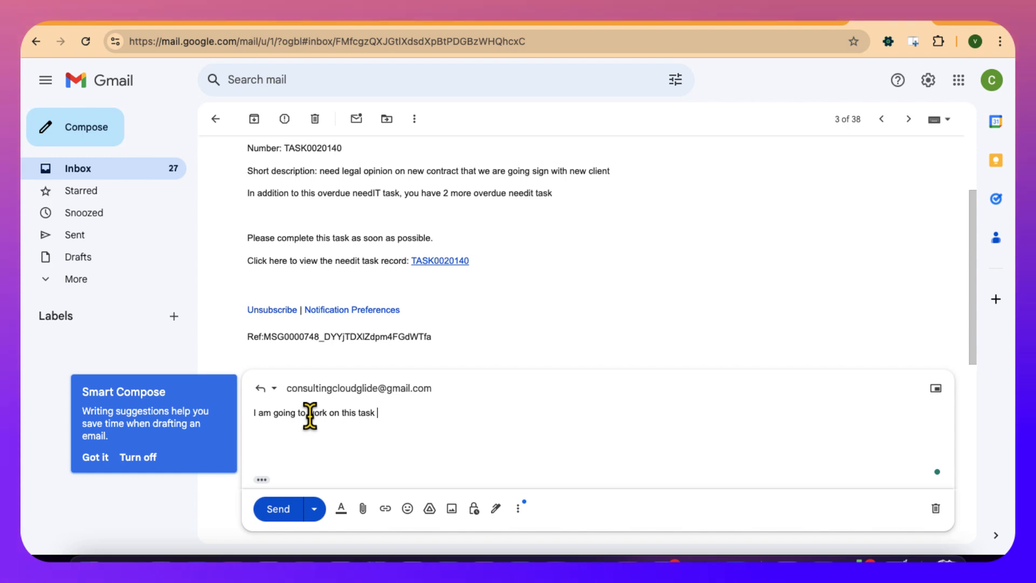
pyautogui.write('and comp')
pyautogui.write('ete it by to')
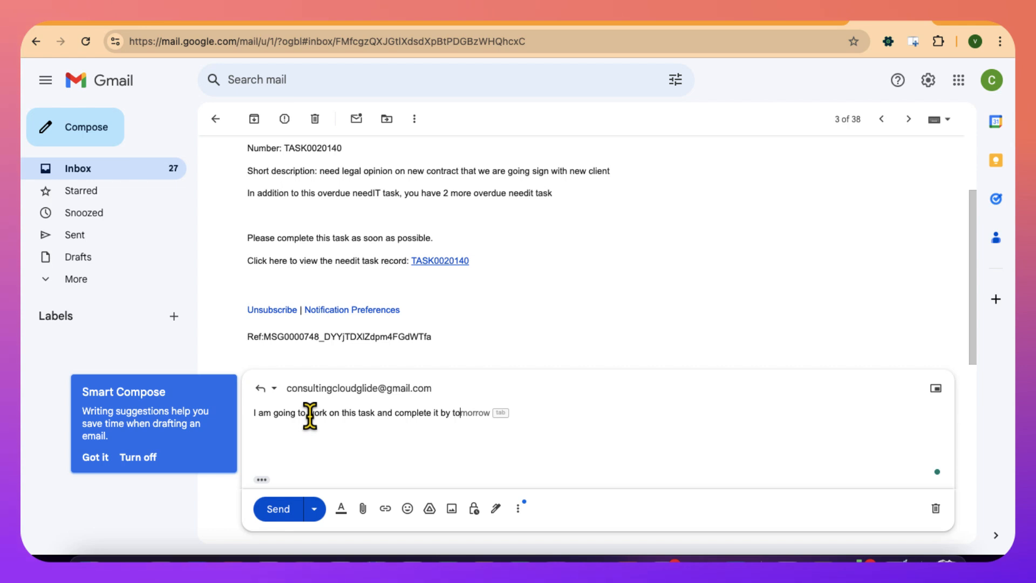
pyautogui.write('w.')
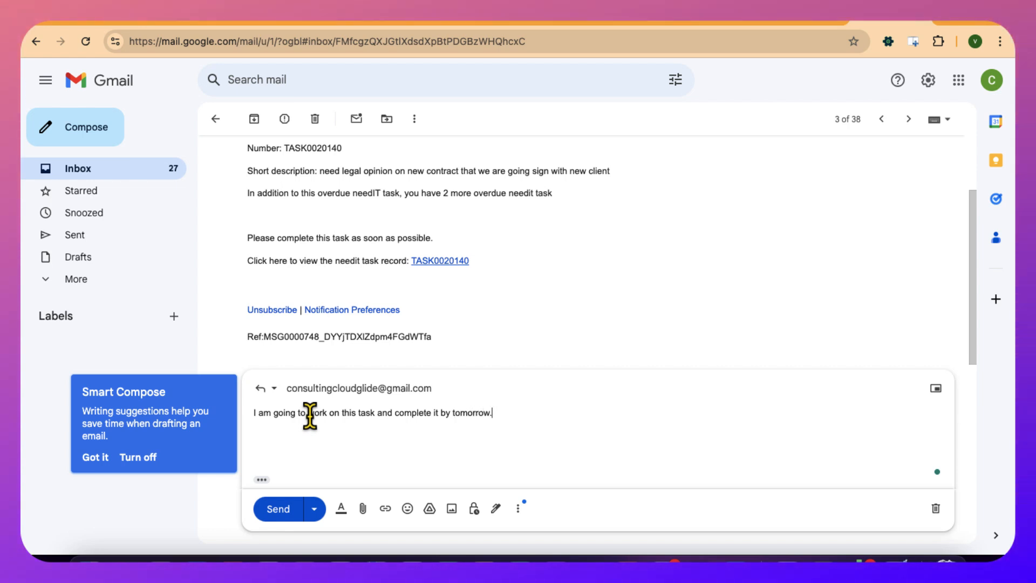
pyautogui.click(286, 517)
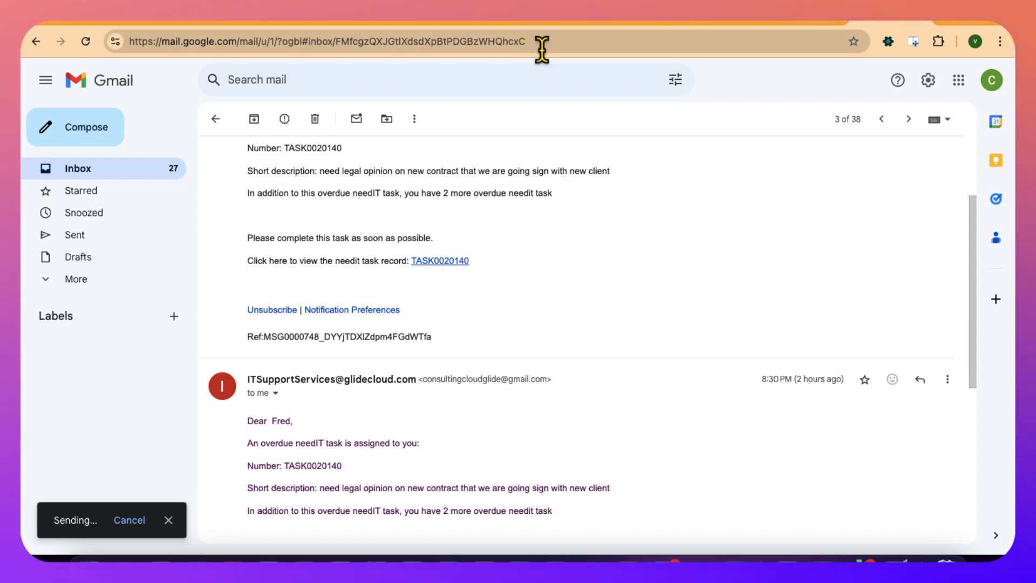
# - Switch to Studio and review the target table, reply type, and subject condition of the Update Needit task on replay inbound action
pyautogui.click(461, 20)
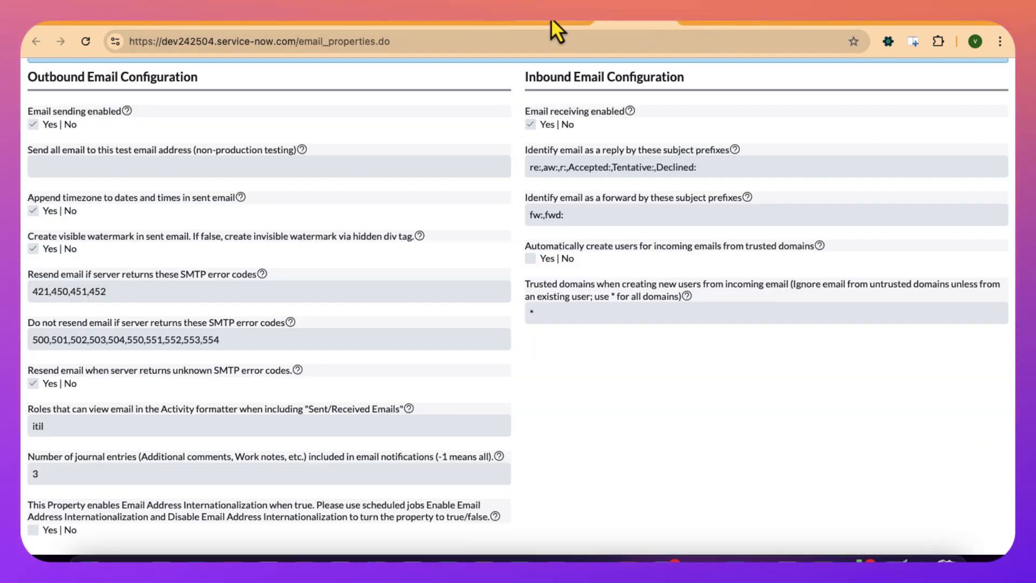
pyautogui.click(552, 17)
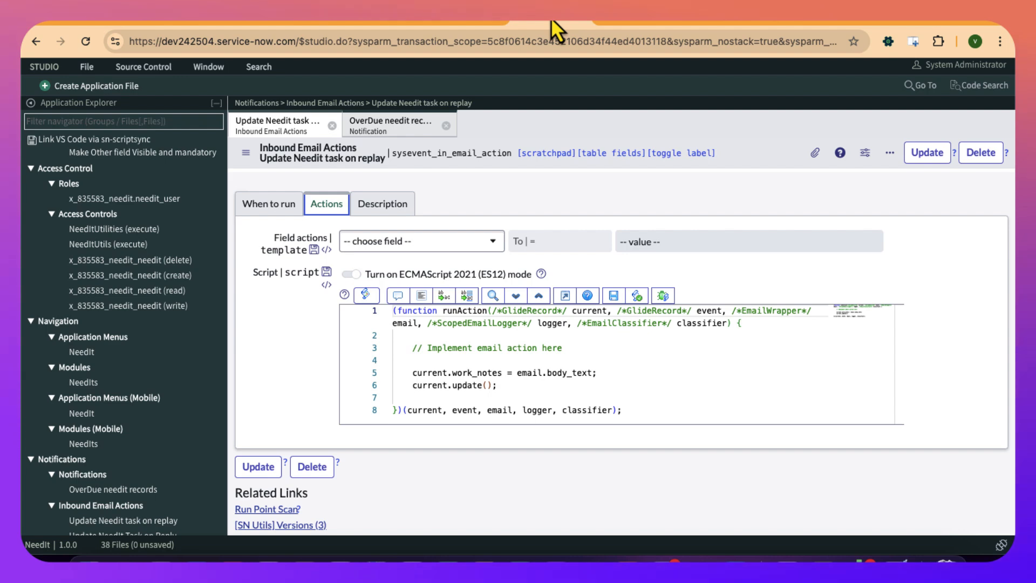
pyautogui.click(286, 209)
pyautogui.scroll(3, 278, 205)
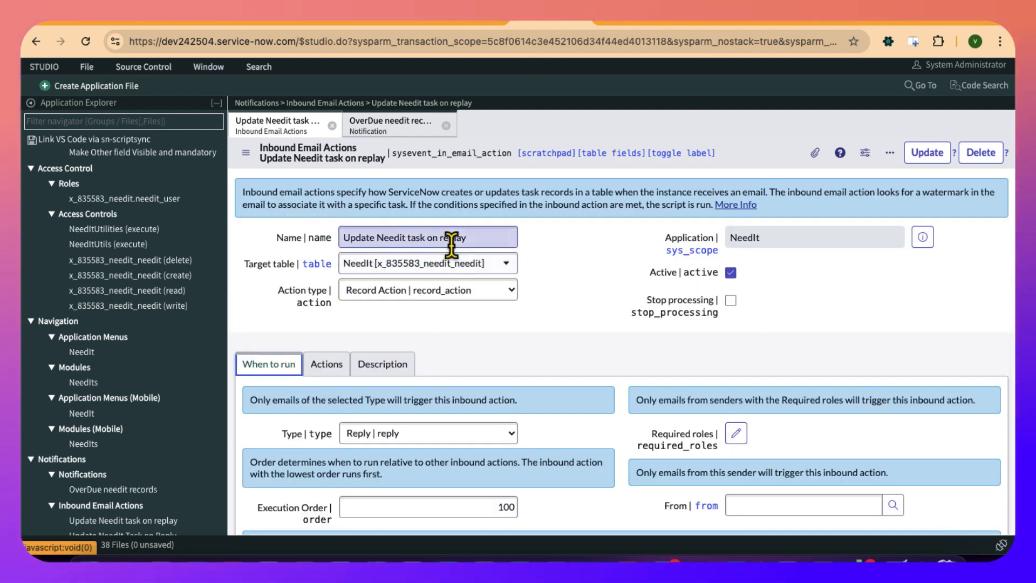
pyautogui.scroll(-2, 399, 319)
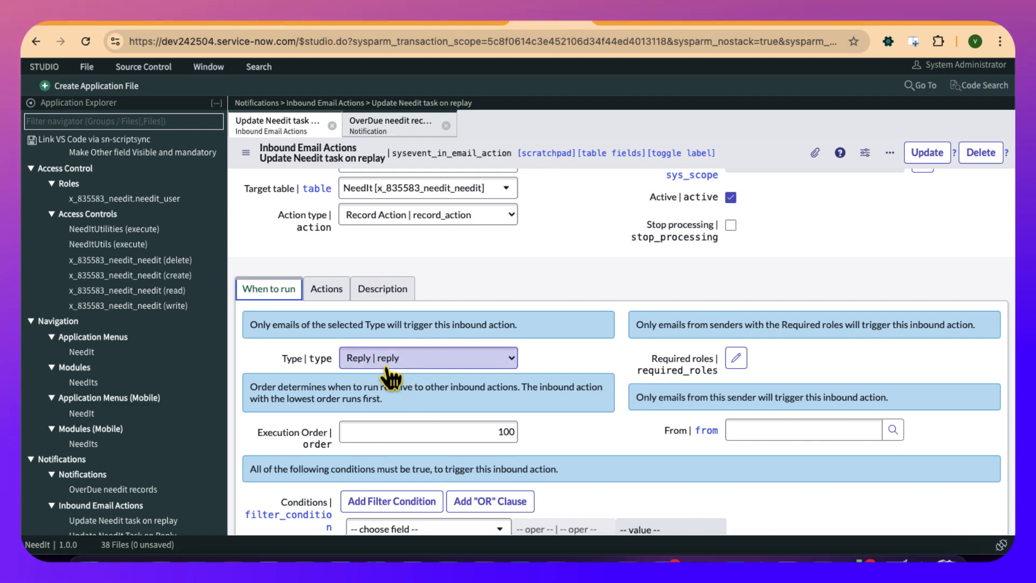
pyautogui.scroll(-2, 388, 377)
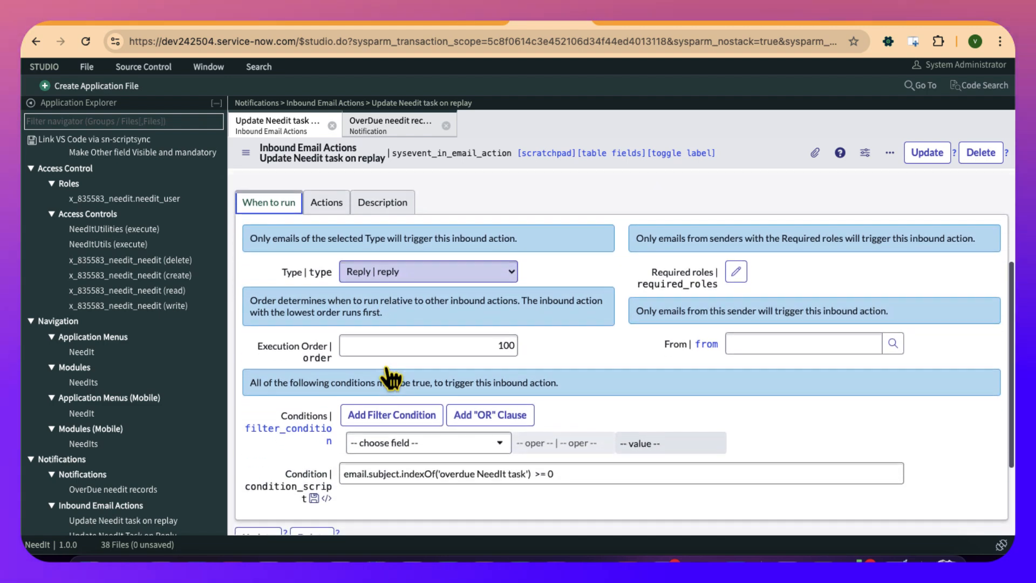
pyautogui.click(405, 472)
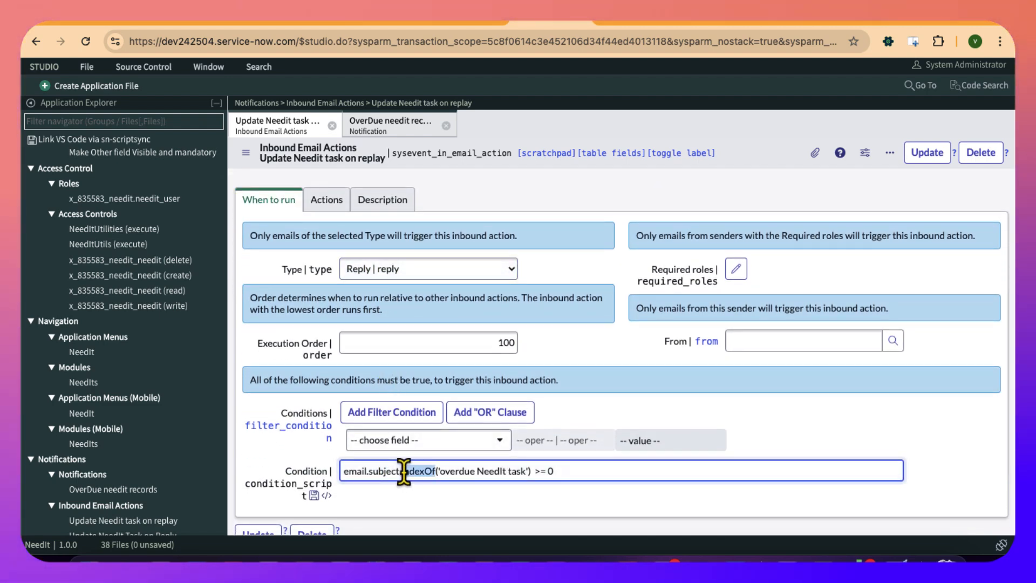
pyautogui.doubleClick(455, 471)
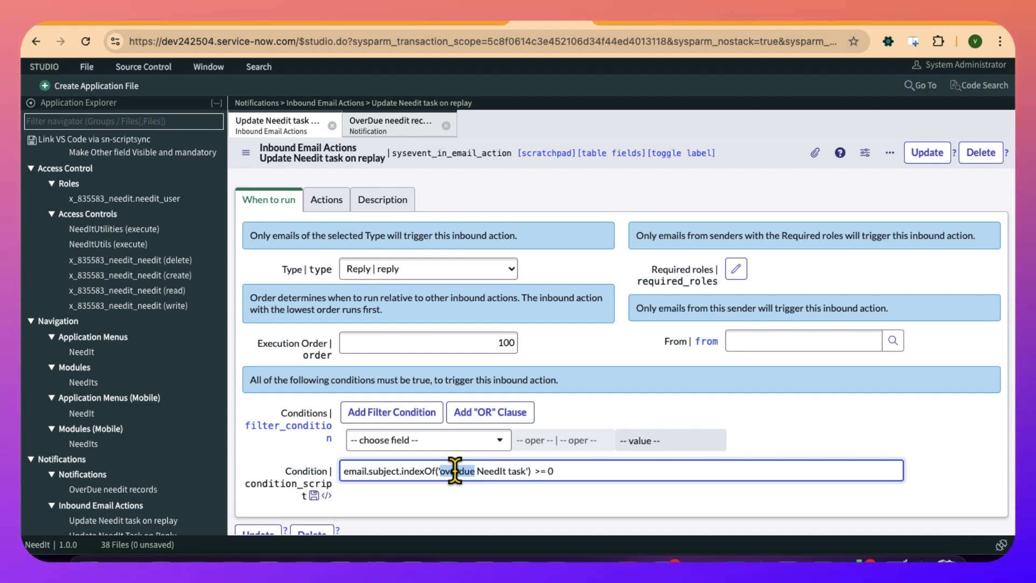
pyautogui.scroll(1, 432, 412)
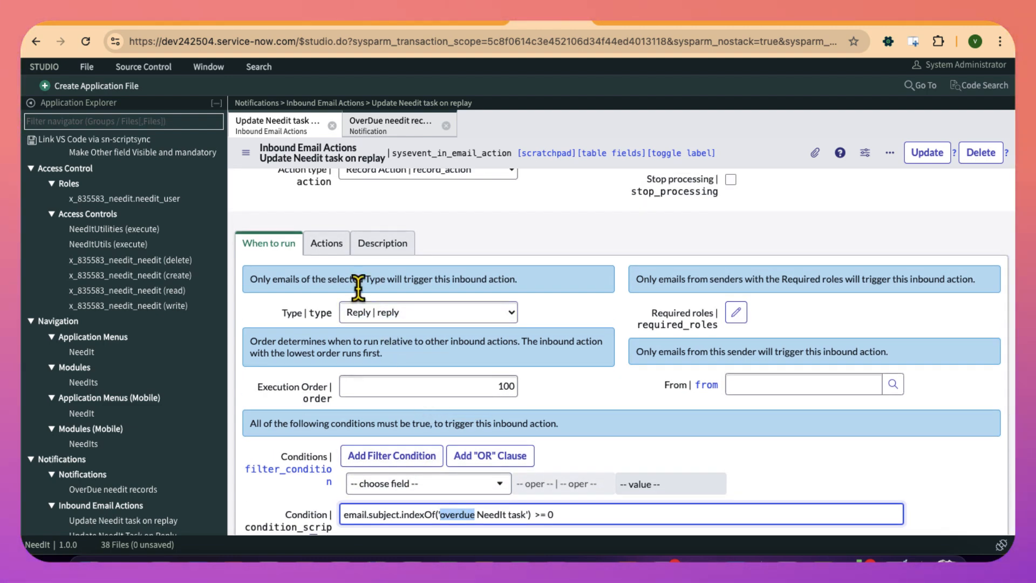
# - Review the inbound action's script line that assigns the email body text to the task's work notes
pyautogui.click(328, 244)
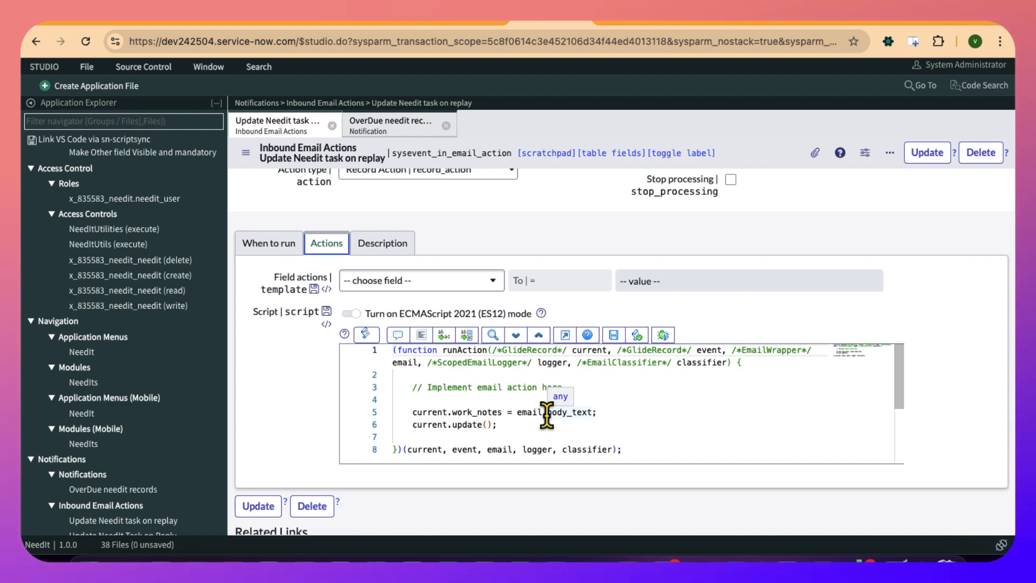
pyautogui.click(492, 412)
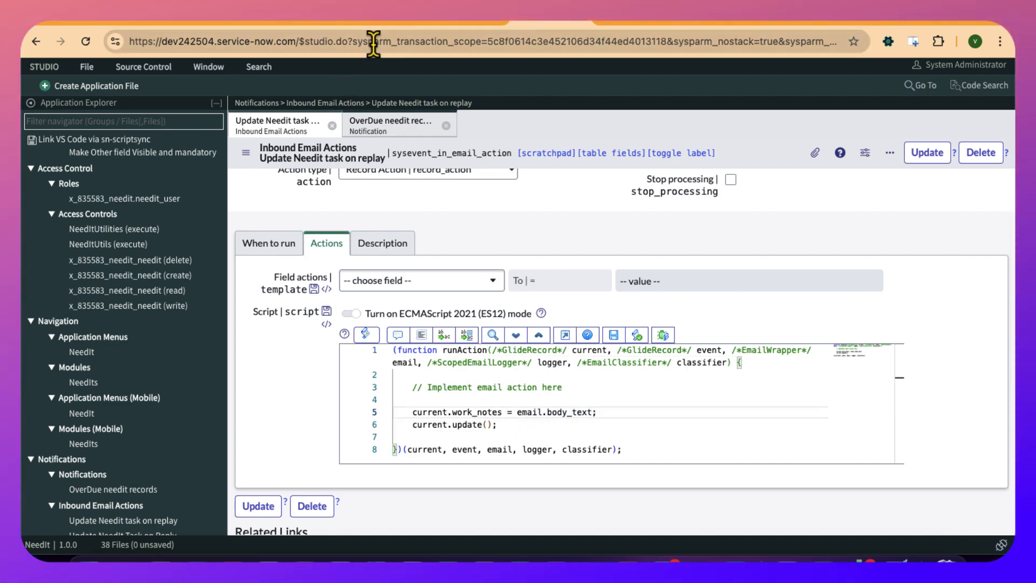
# - Find the system mailbox in the instance's navigator, open its received emails, and reload the list of those created today
pyautogui.click(719, 23)
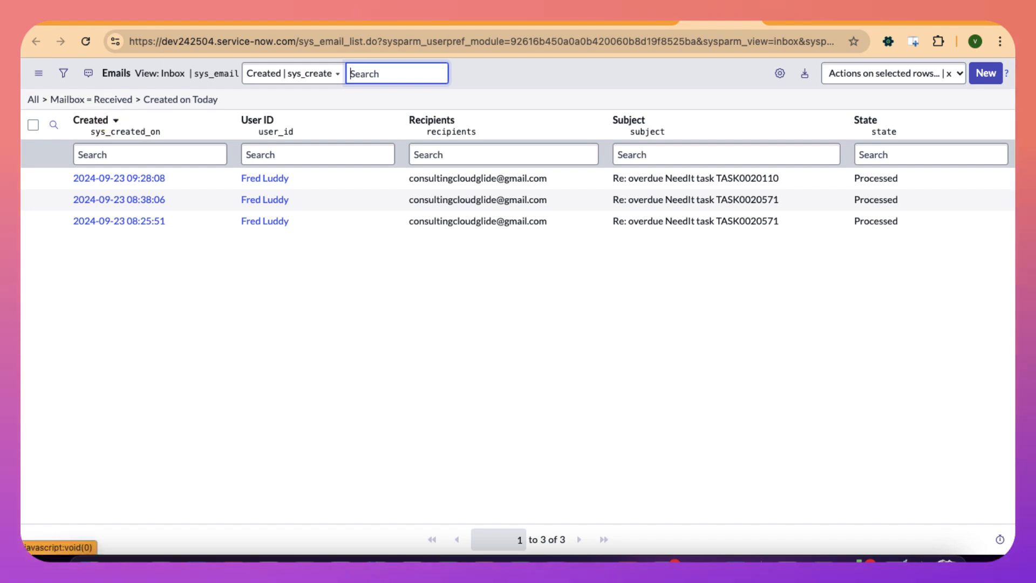
pyautogui.click(212, 21)
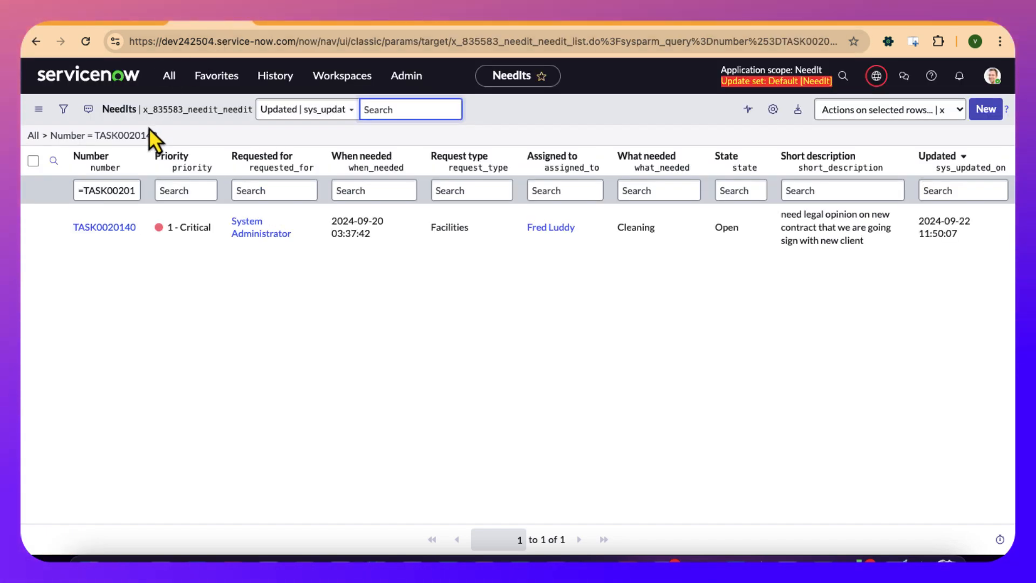
pyautogui.click(171, 78)
pyautogui.write('system ')
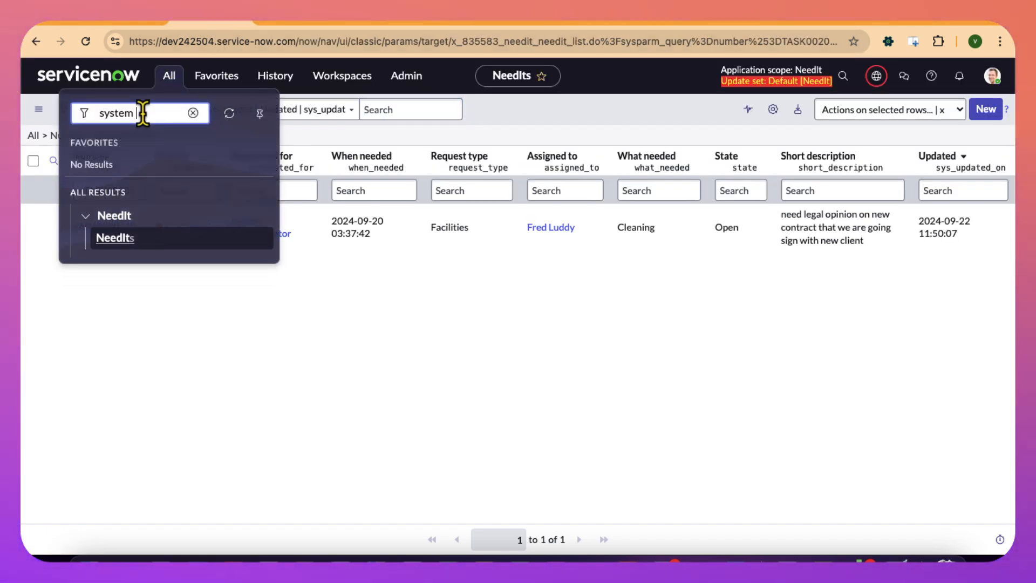
pyautogui.write('ma')
pyautogui.write('ol')
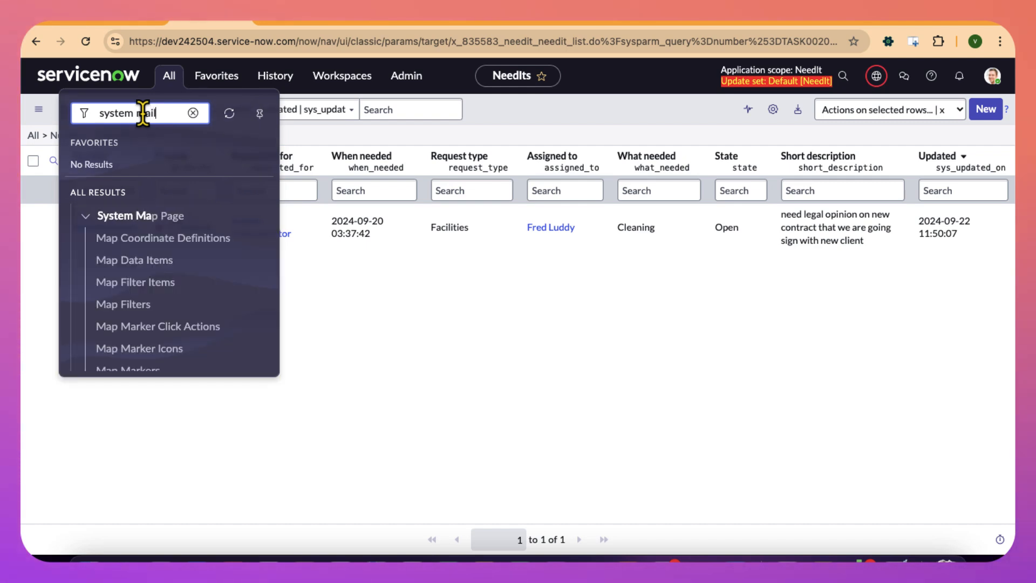
pyautogui.write('il')
pyautogui.click(133, 283)
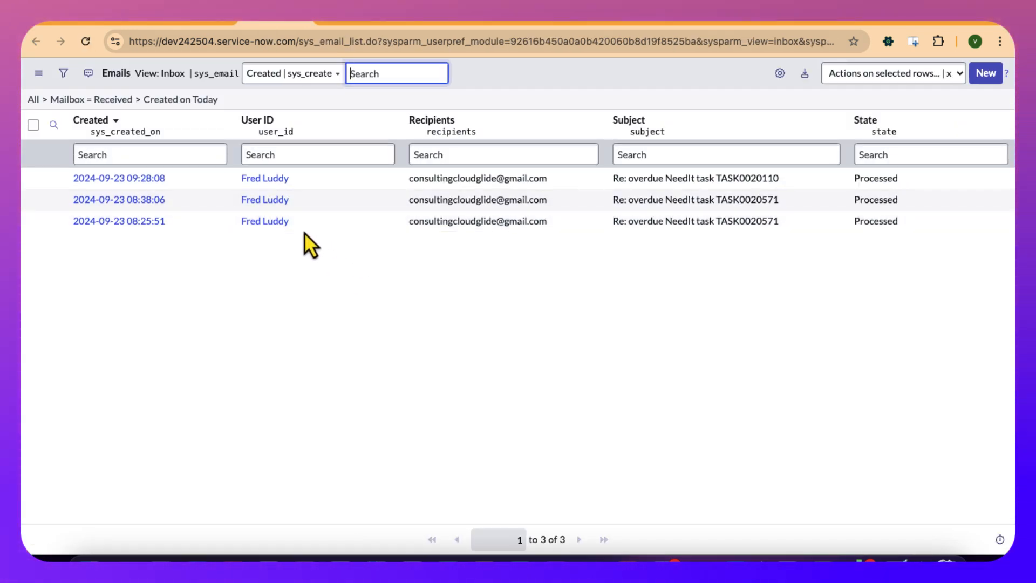
pyautogui.click(198, 105)
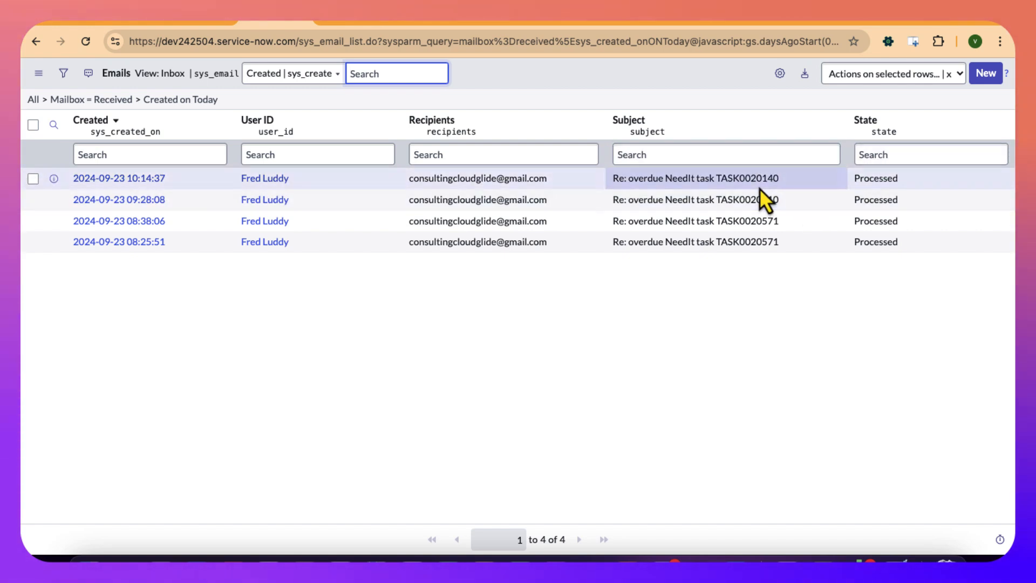
# - Check today's received emails against the TASK0020140 record and bring the record's activity entries into view
pyautogui.click(351, 24)
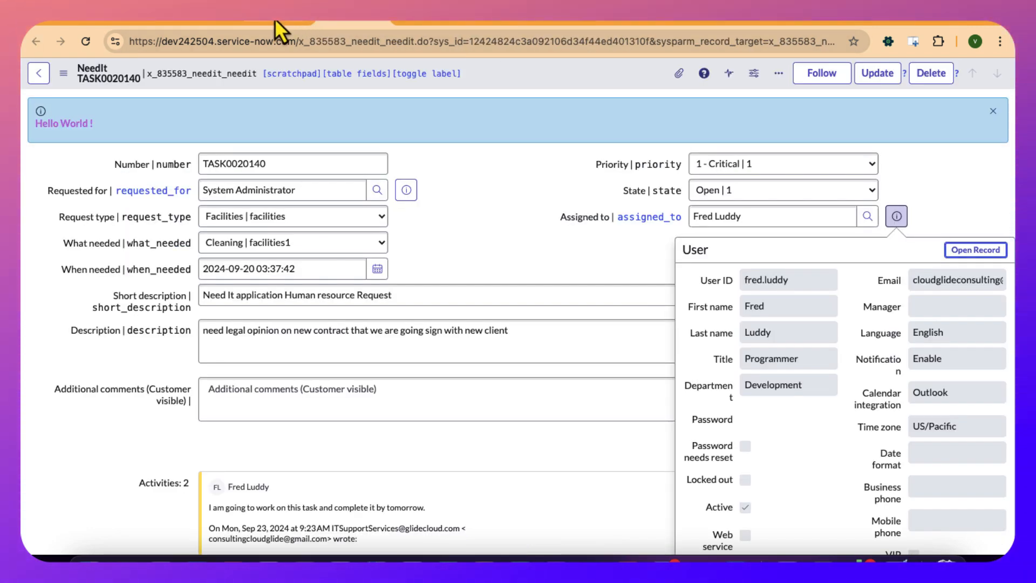
pyautogui.click(260, 20)
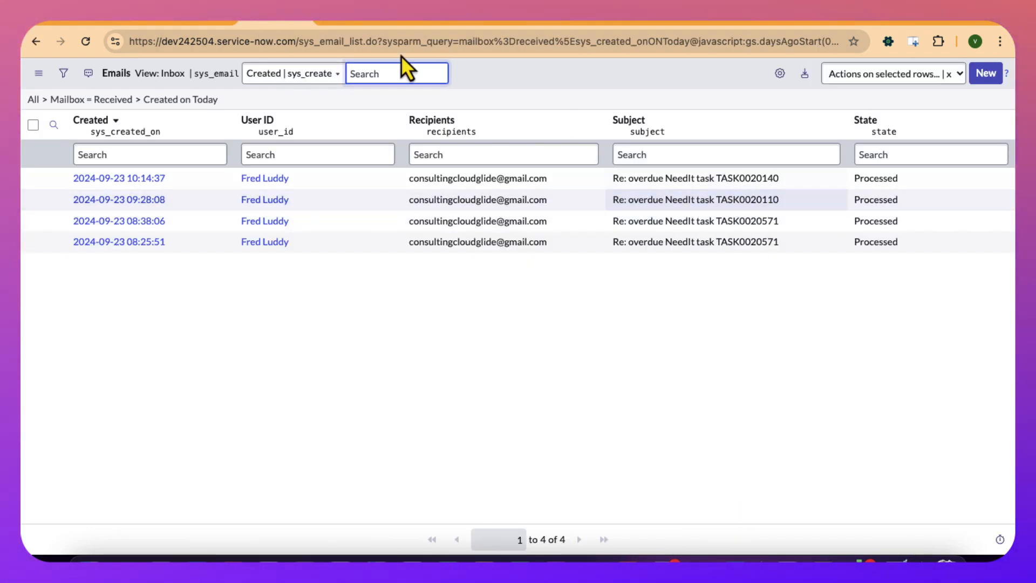
pyautogui.click(343, 24)
pyautogui.scroll(-5, 386, 384)
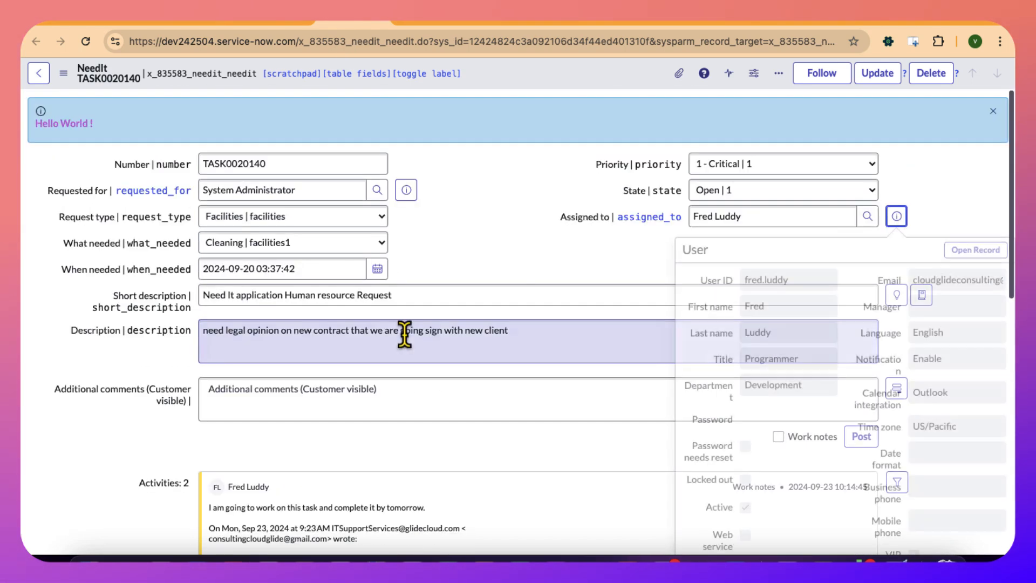
pyautogui.scroll(-4, 417, 376)
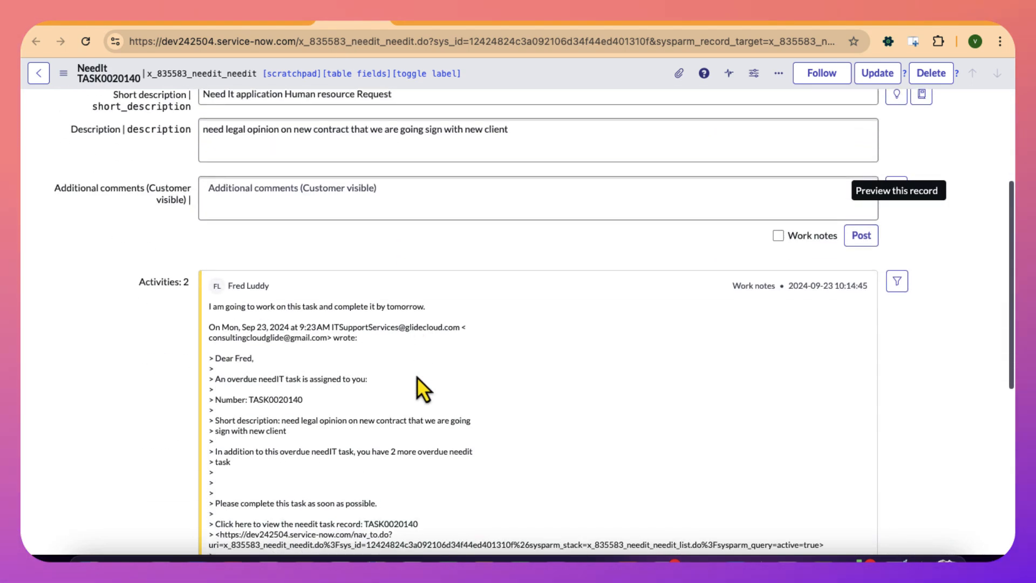
# - Examine the newest work note on TASK0020140 from the reply sentence through the quoted notification text
pyautogui.moveTo(434, 310); pyautogui.dragTo(227, 322)
pyautogui.click(228, 326)
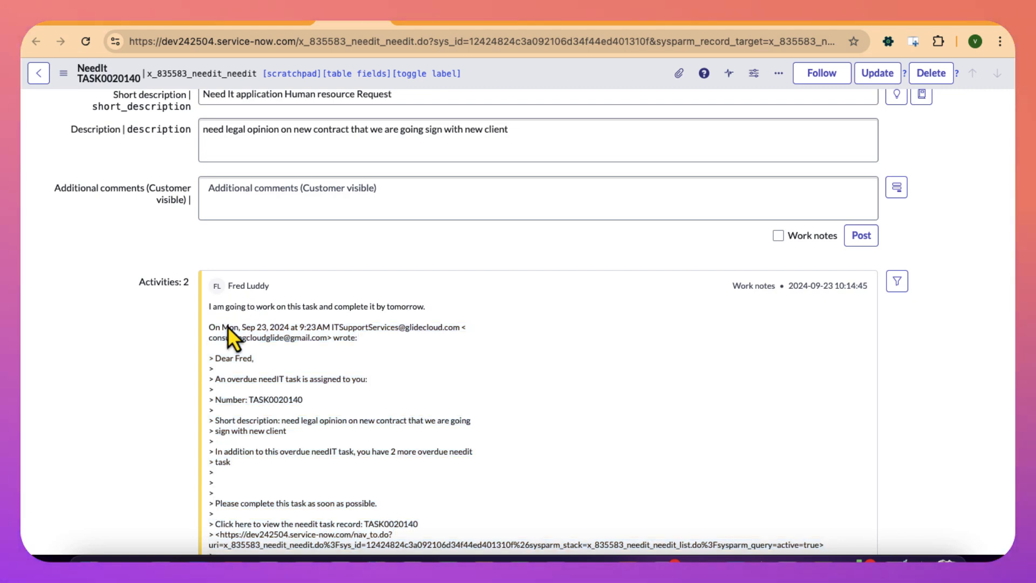
pyautogui.scroll(-2, 227, 326)
pyautogui.scroll(-1, 223, 302)
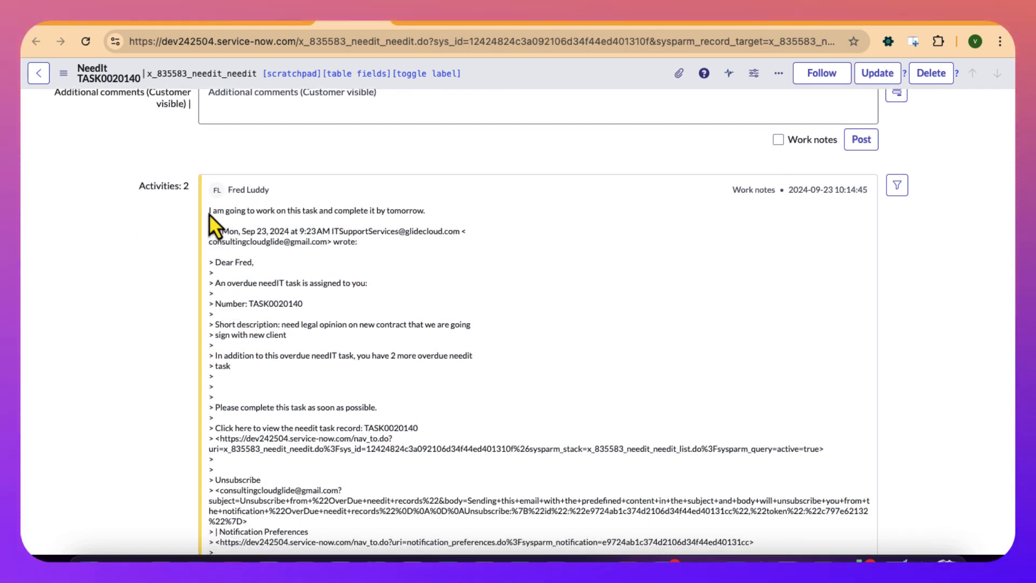
pyautogui.moveTo(209, 216); pyautogui.dragTo(316, 305)
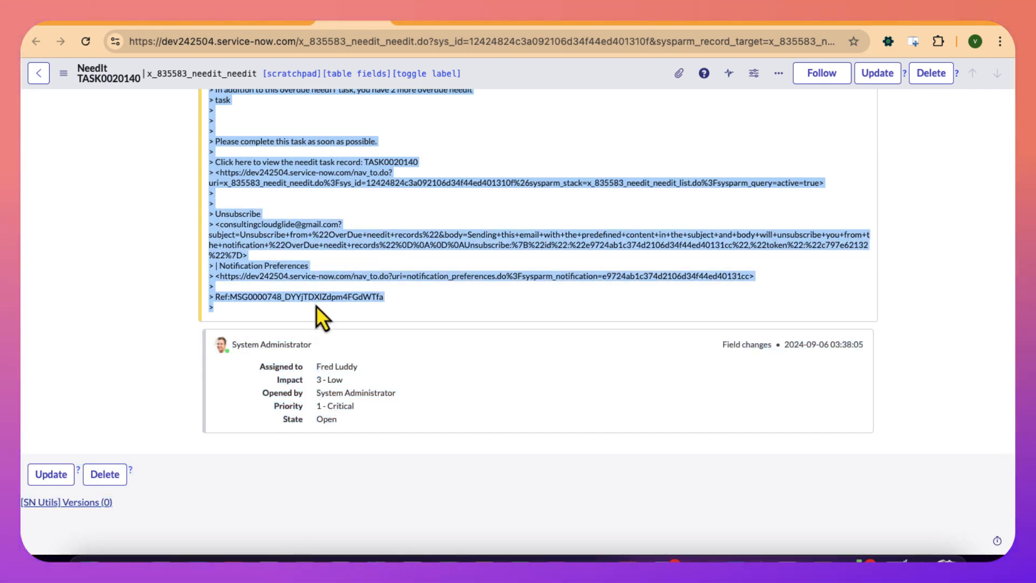
pyautogui.scroll(3, 316, 310)
pyautogui.scroll(2, 316, 310)
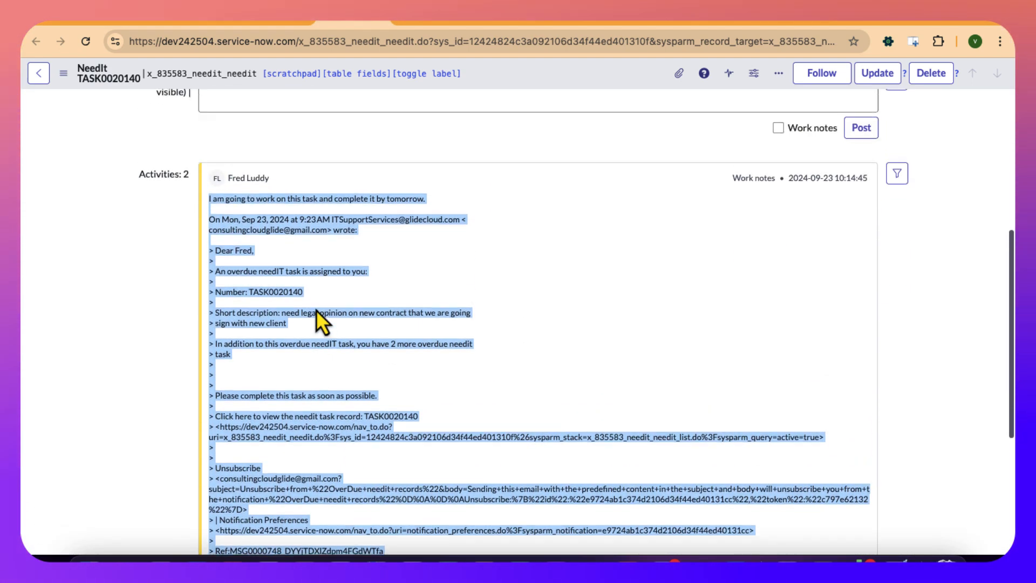
pyautogui.click(261, 227)
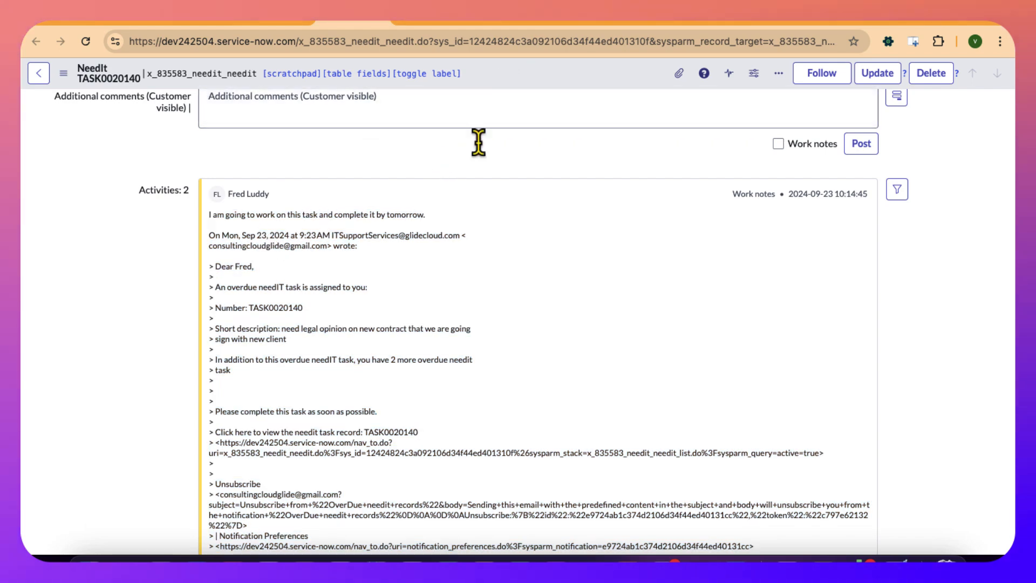
# - Return to Studio and highlight body_text and work_notes in the inbound action script to trace the reply's mapping
pyautogui.click(568, 25)
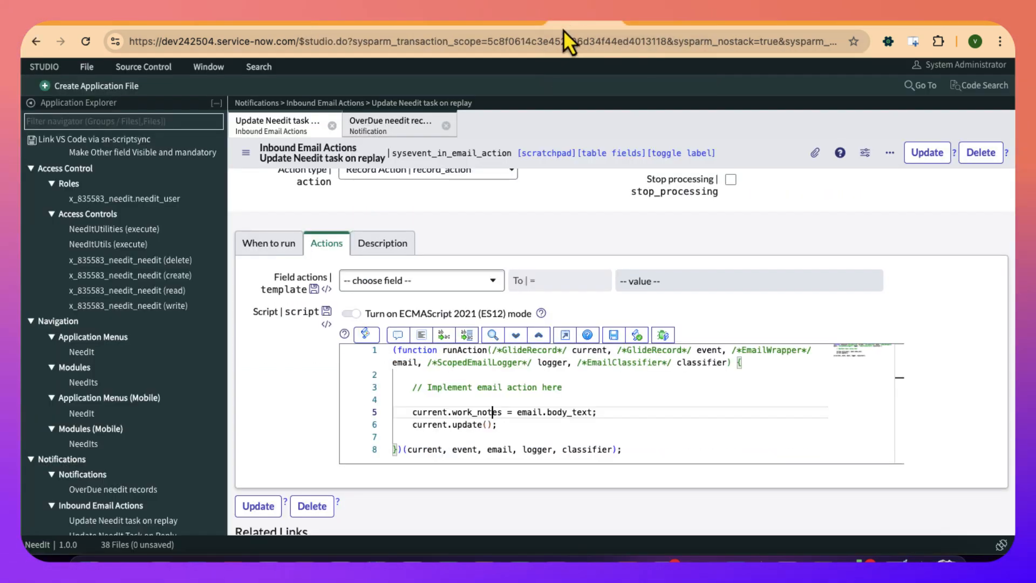
pyautogui.doubleClick(553, 413)
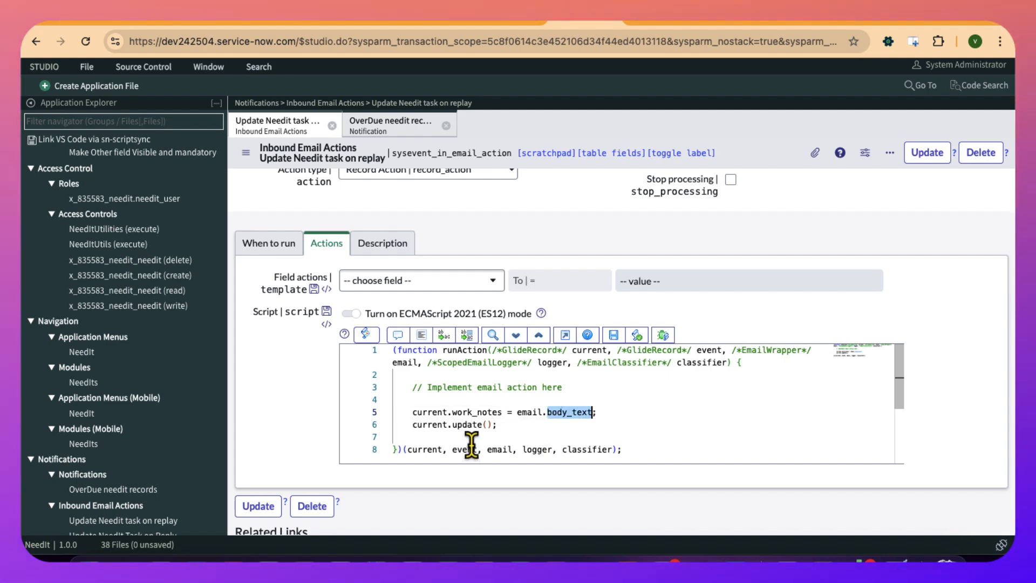
pyautogui.doubleClick(480, 413)
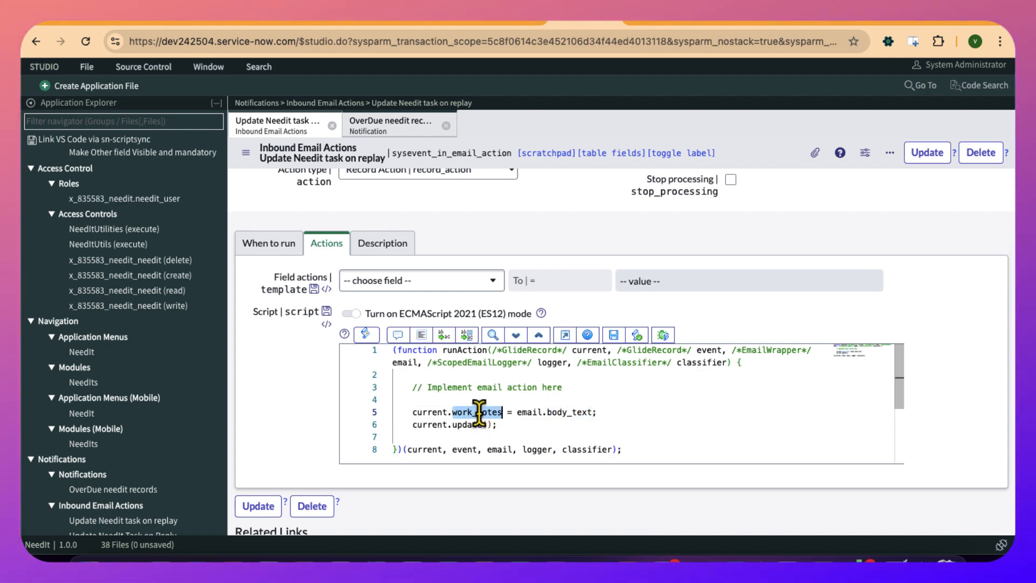